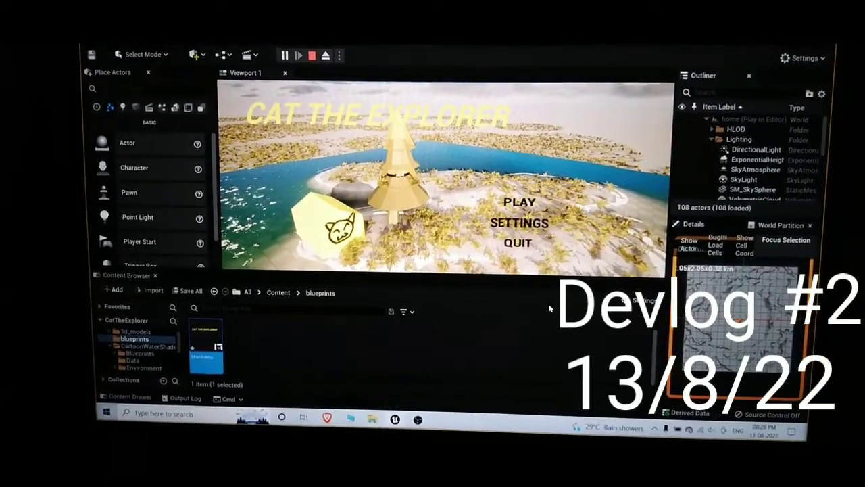
Create a folder named blueprints in the project's Content folder
scroll(68, 392, "up", 1)
left_click(67, 392)
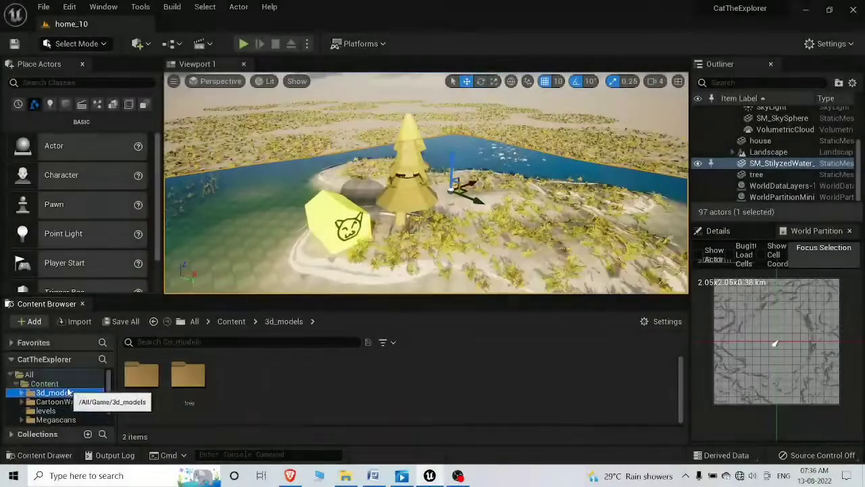
left_click(54, 384)
right_click(425, 389)
left_click(473, 166)
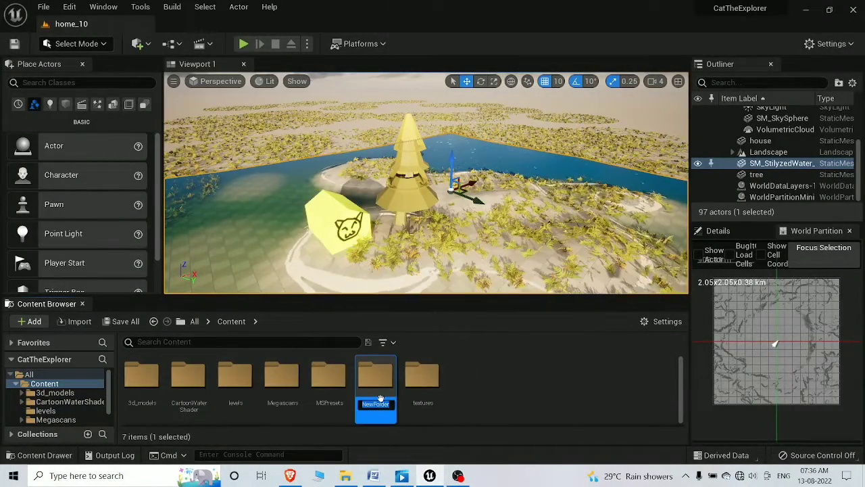
type("blueprints")
key("Return")
Create a User Widget blueprint named MainMenu inside the blueprints folder and open it for editing
double_click(375, 376)
right_click(400, 391)
mouse_move(476, 384)
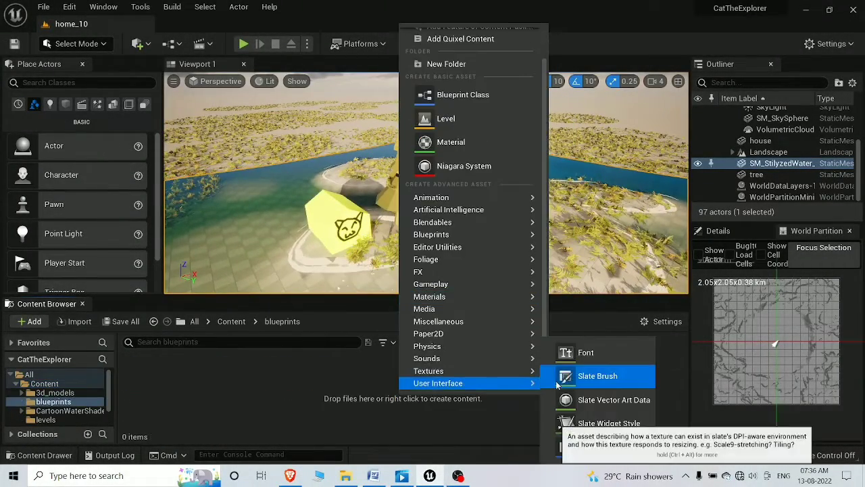
left_click(584, 447)
left_click(309, 145)
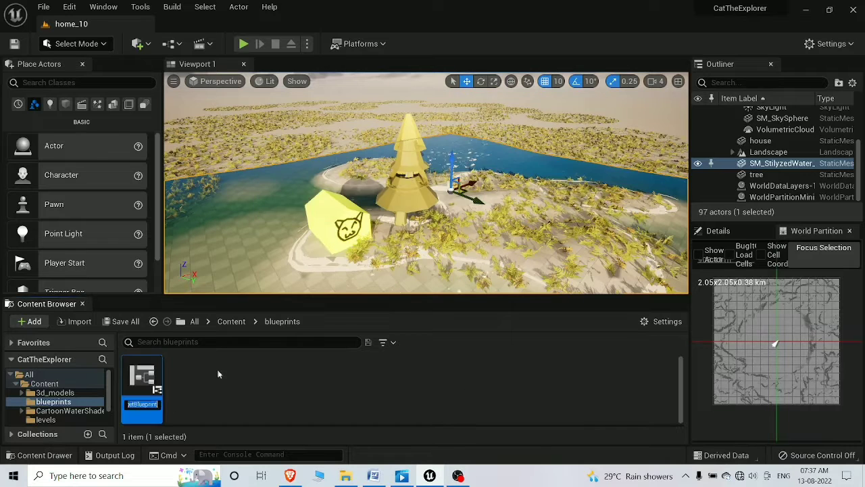
type("MainMenu")
key("Return")
double_click(143, 391)
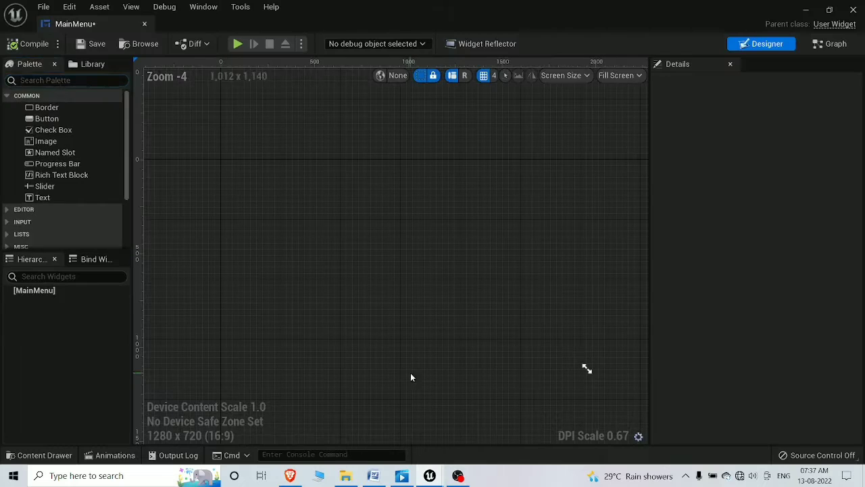
Add a Background Blur to the empty widget and enlarge the preview area to about 3207 x 2129
left_click(64, 81)
type("back")
left_click_drag(63, 107, 438, 300)
scroll(438, 298, "down", 6)
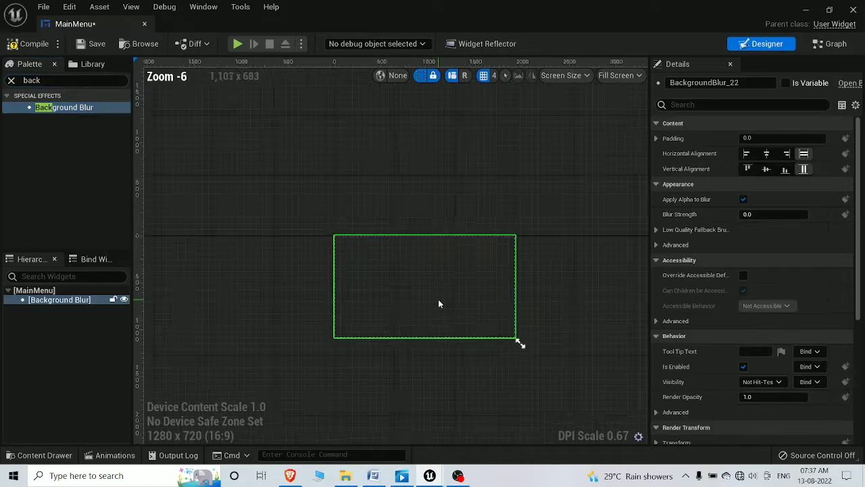
left_click_drag(490, 329, 653, 446)
Replace the background blur with a new one and centre its content horizontally and vertically
key("Delete")
left_click_drag(64, 108, 489, 301)
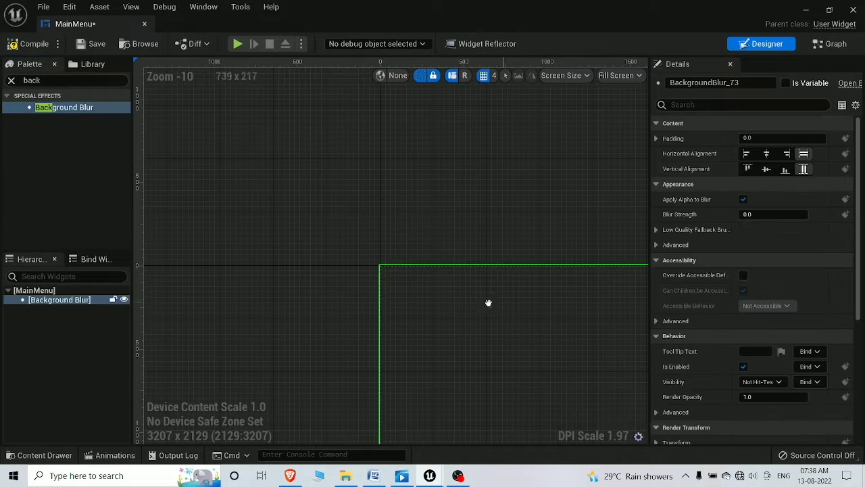
right_click_drag(489, 301, 398, 244)
scroll(771, 193, "down", 5)
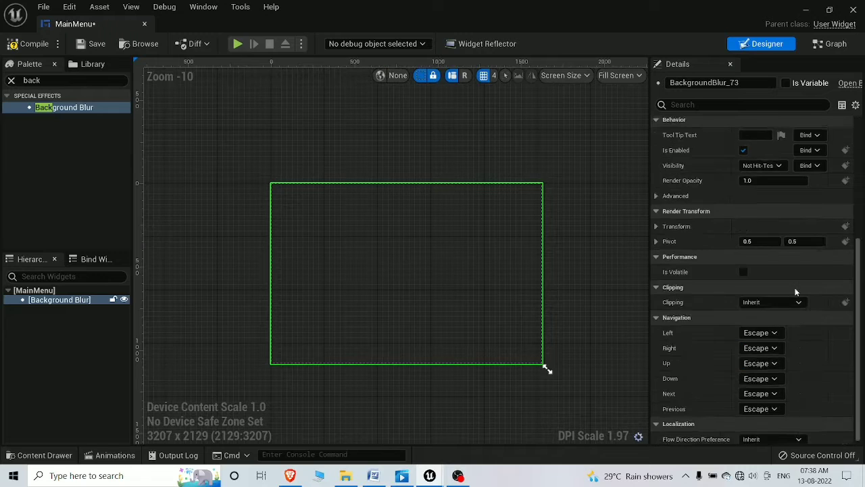
scroll(778, 159, "up", 5)
left_click(766, 153)
left_click(767, 170)
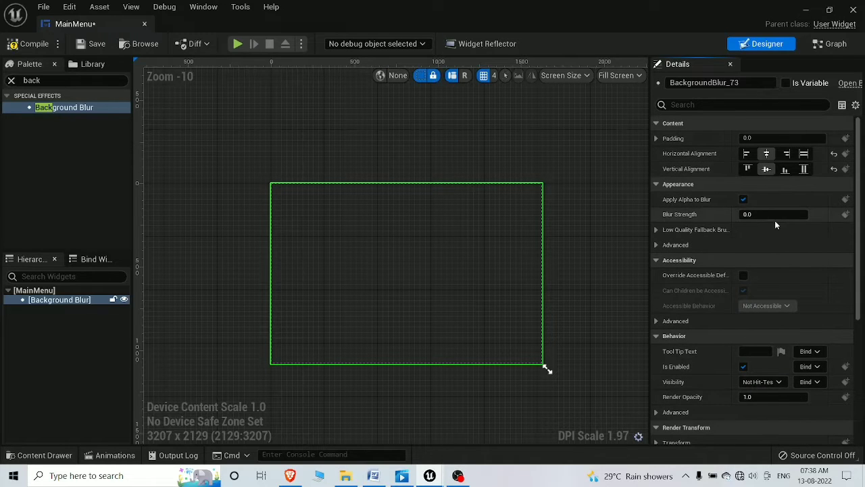
Try to import a screenshot as the blur's low quality fallback image, replacing the existing Screenshot__257_ texture
left_click(656, 231)
left_click(743, 255)
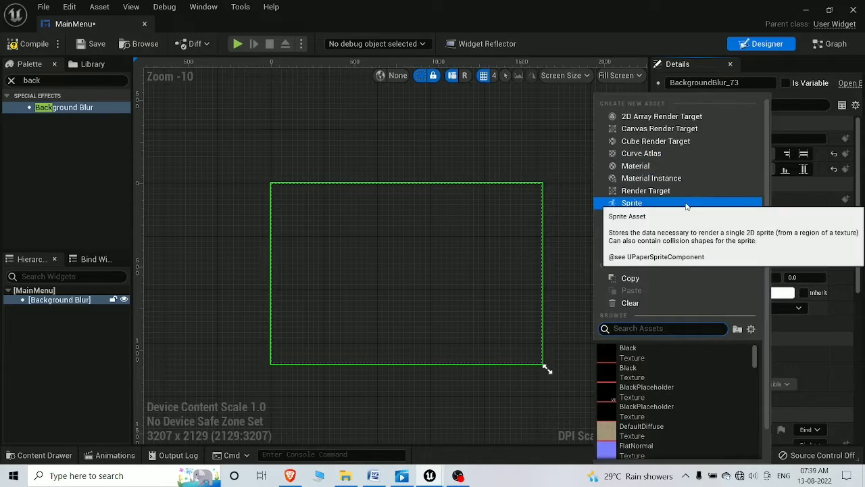
left_click(679, 197)
left_click(154, 163)
double_click(319, 129)
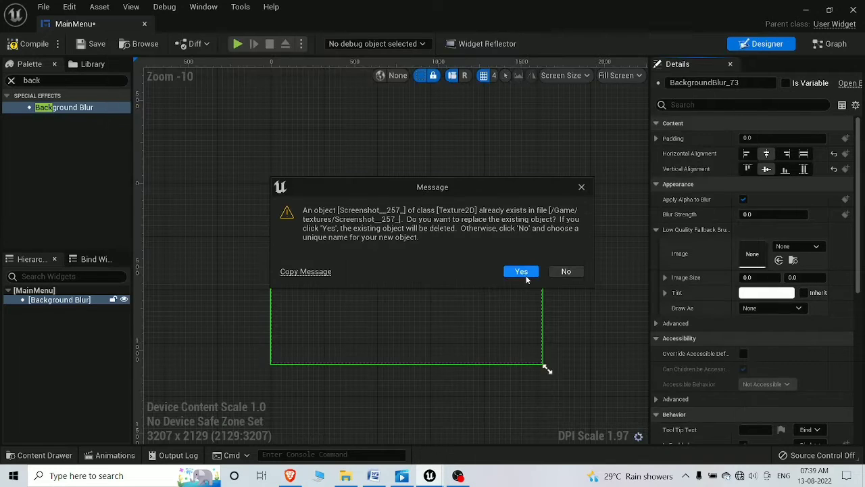
left_click(521, 271)
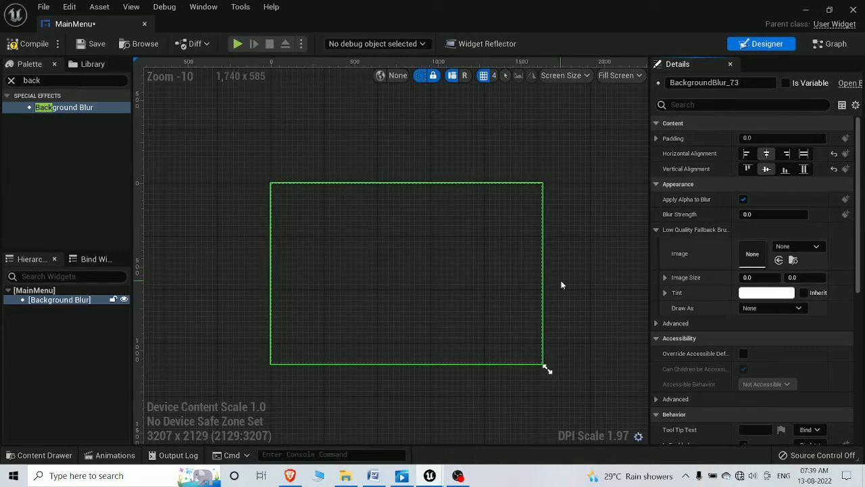
Place the Screenshot__257_ texture inside the background blur and make the image the widget's root in place of the blur
scroll(756, 312, "down", 4)
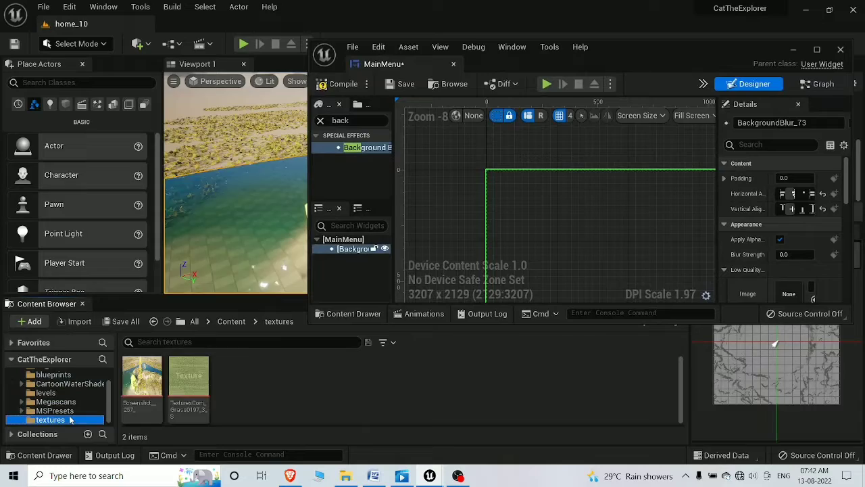
left_click_drag(135, 382, 348, 249)
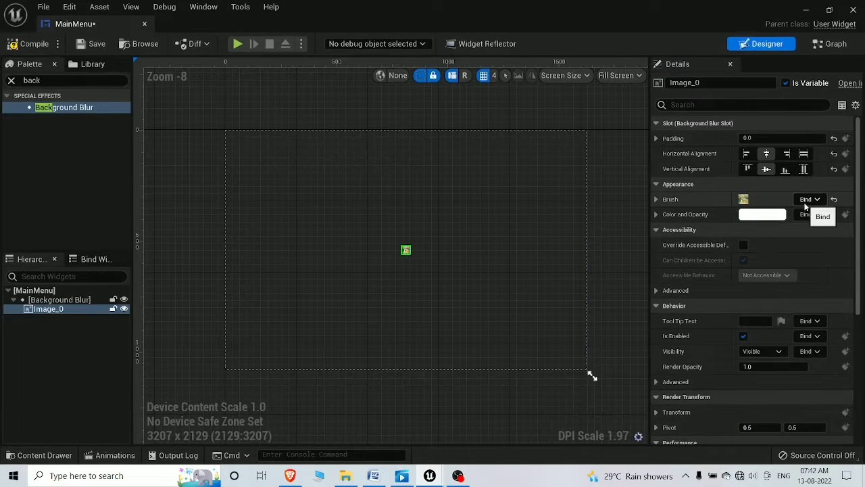
scroll(406, 260, "up", 7)
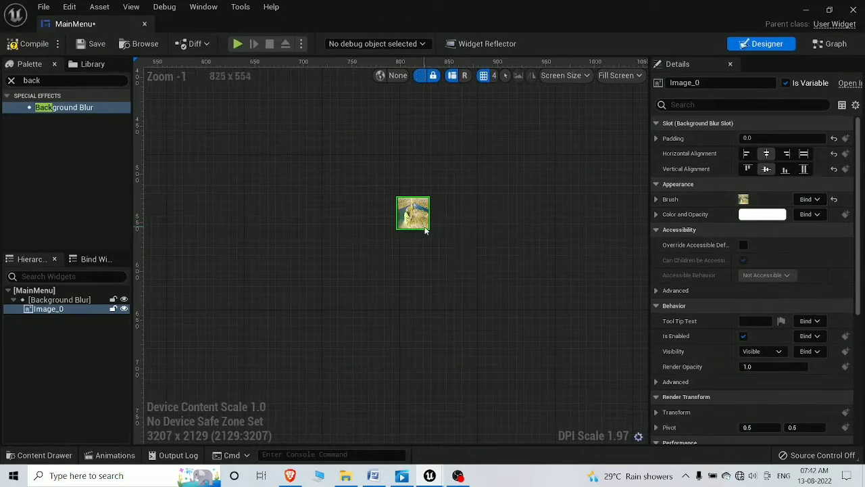
right_click(424, 228)
left_click(564, 156)
scroll(441, 250, "down", 8)
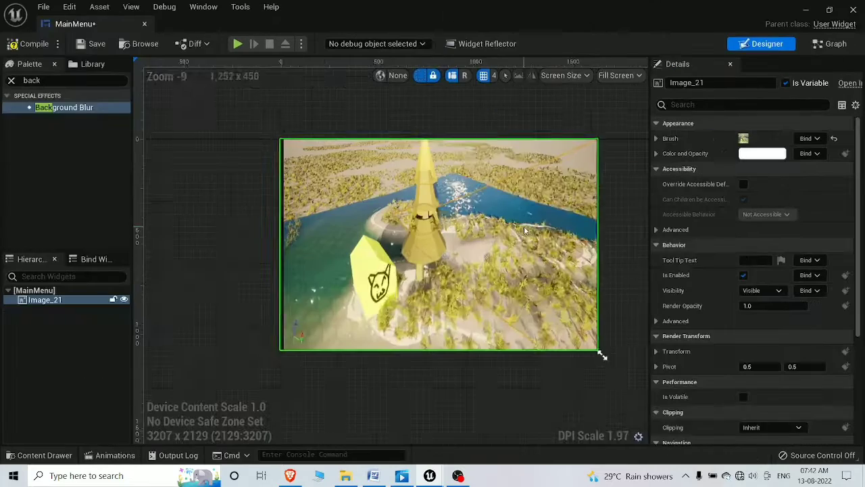
scroll(599, 347, "down", 1)
Look for wrapping options for the root image and remove the image from the widget hierarchy
right_click(34, 300)
mouse_move(103, 284)
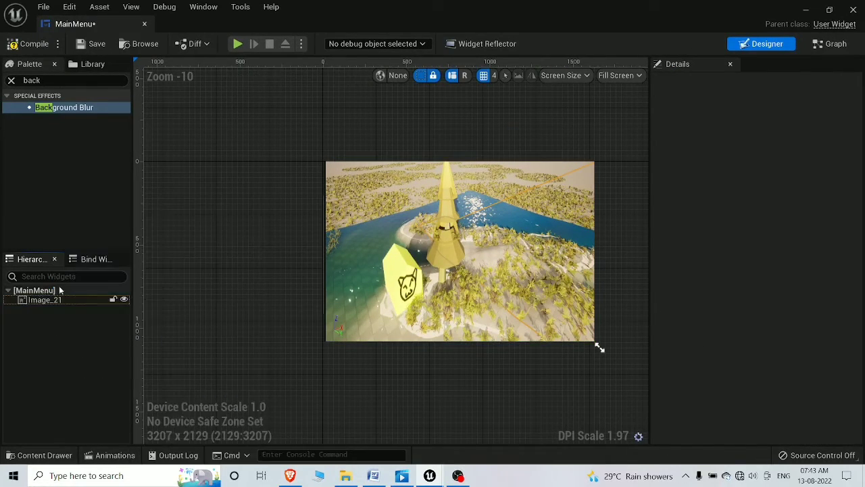
right_click(41, 298)
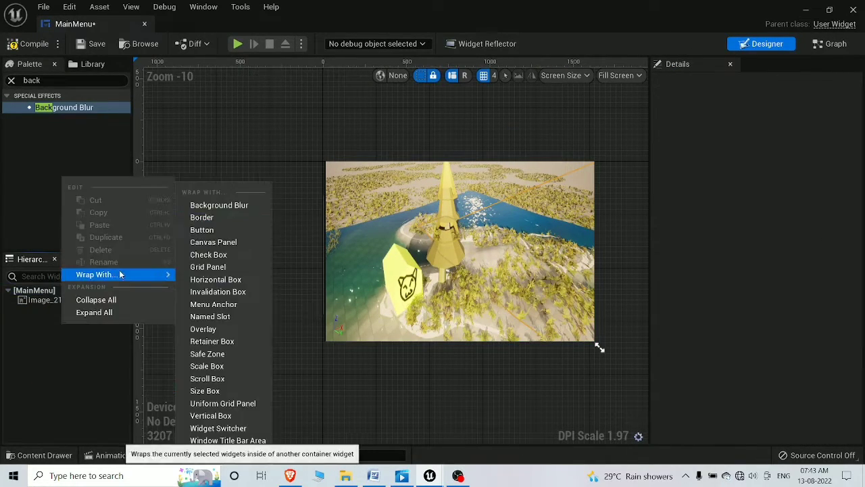
left_click(65, 300)
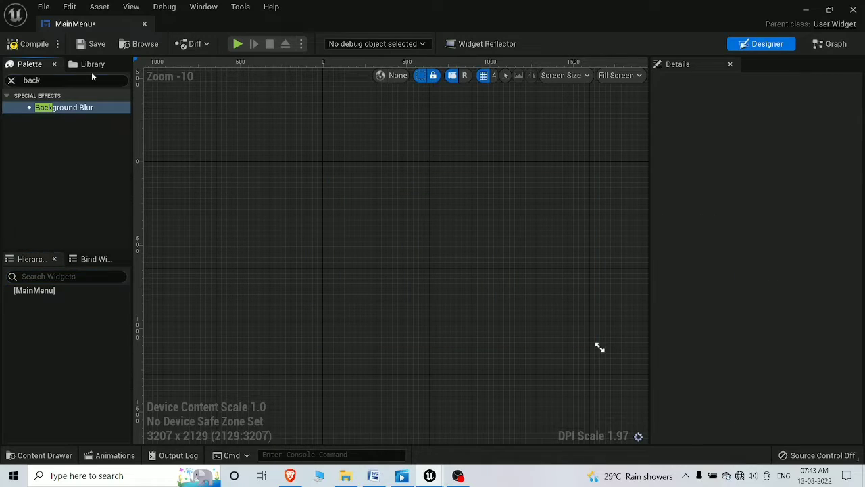
Add a Canvas Panel and fit the screenshot image across it, anchored to stretch in both directions
left_click_drag(77, 117, 440, 106)
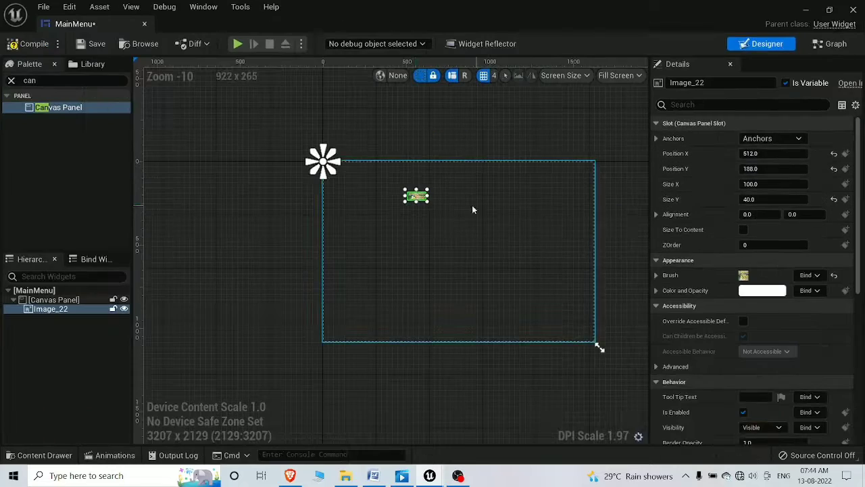
left_click_drag(342, 170, 600, 347)
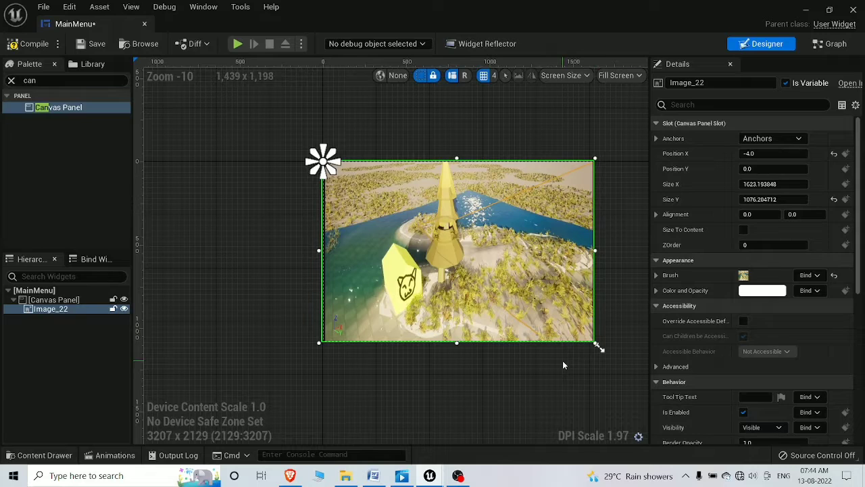
left_click(782, 139)
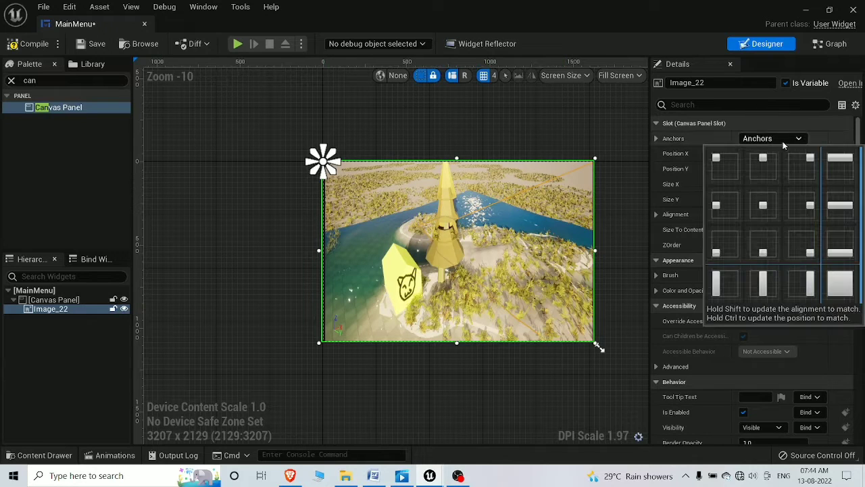
left_click(839, 283)
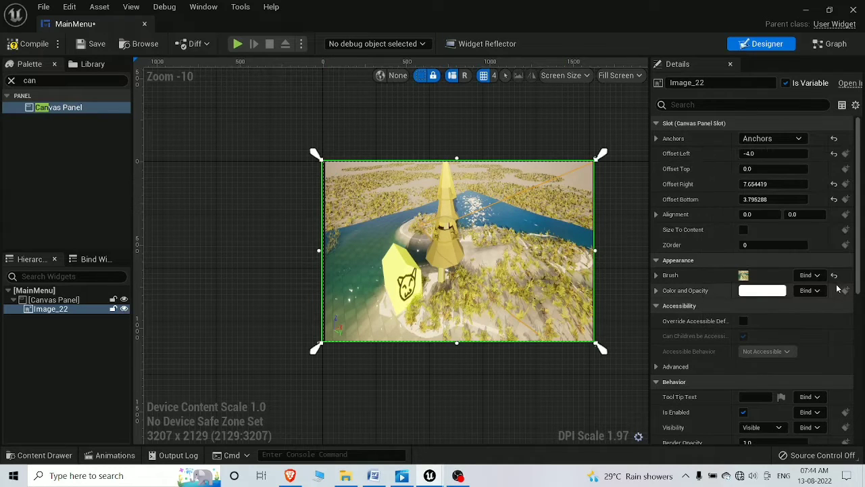
Add a button named PlayButton over the sandy area of the image and place a Text widget inside it
left_click_drag(47, 107, 553, 276)
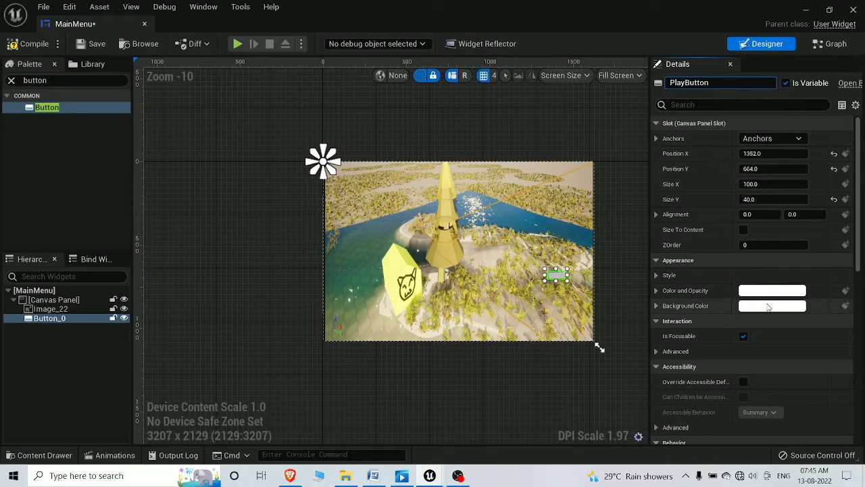
double_click(34, 80)
type("text")
left_click_drag(42, 118, 556, 280)
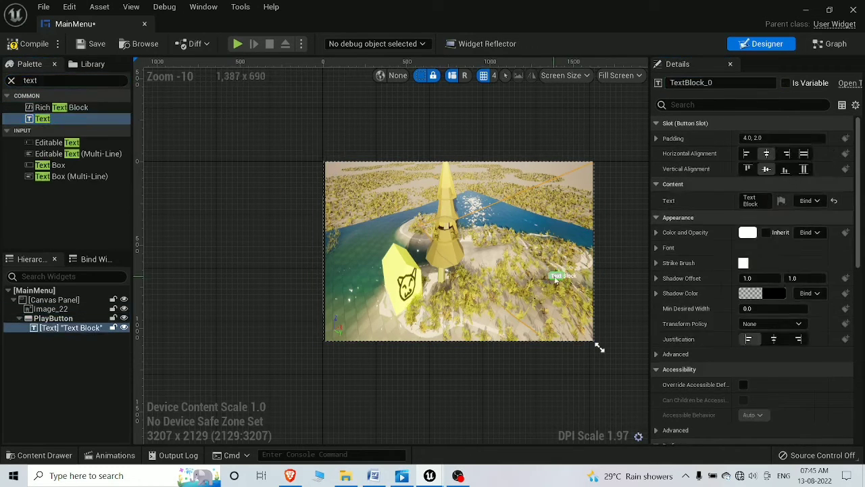
Enlarge PlayButton to about 310 by 71 and position it at about X 1263, Y 633
scroll(556, 279, "up", 8)
left_click(419, 287)
left_click(427, 280)
left_click_drag(422, 287, 383, 287)
scroll(476, 266, "down", 7)
scroll(477, 266, "up", 2)
left_click_drag(550, 281, 581, 273)
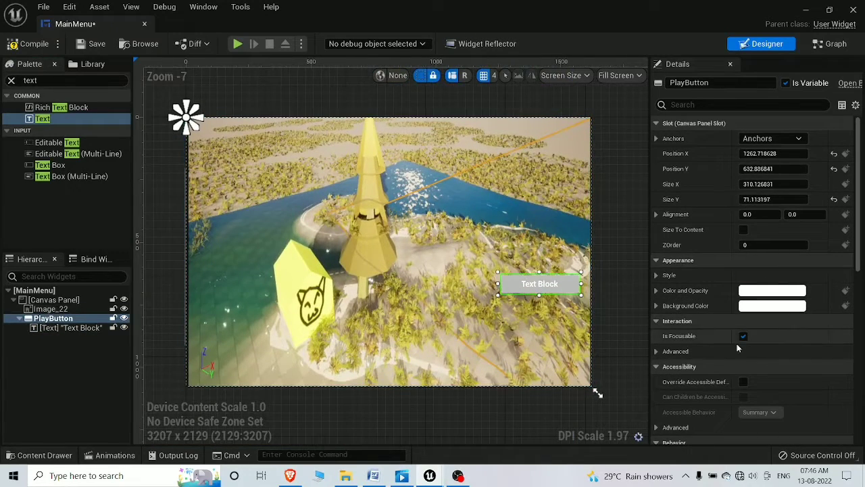
Try changing PlayButton's Color and Opacity, including red and reduced alpha, and reset the property to its default
left_click(791, 293)
left_click_drag(668, 257, 670, 201)
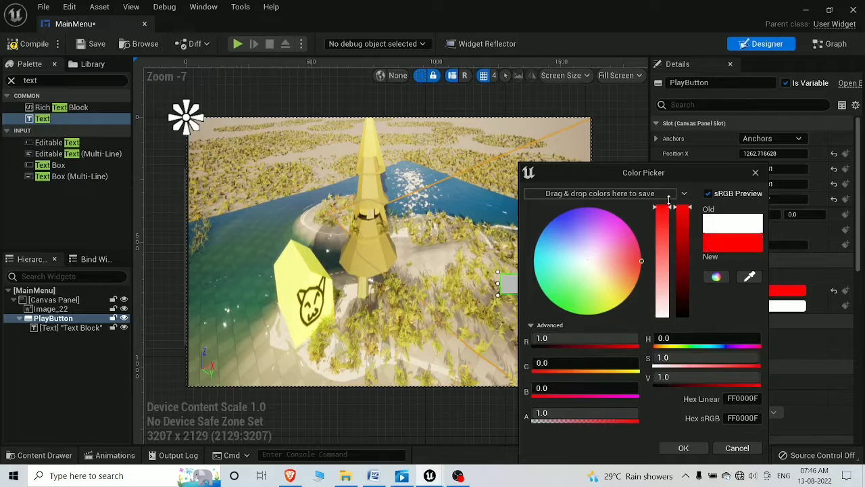
left_click(590, 263)
left_click_drag(590, 417, 534, 417)
left_click(695, 447)
left_click(834, 291)
Try lowering the alpha of PlayButton's Background Color and undo the change
left_click(546, 283)
left_click(570, 285)
left_click(779, 307)
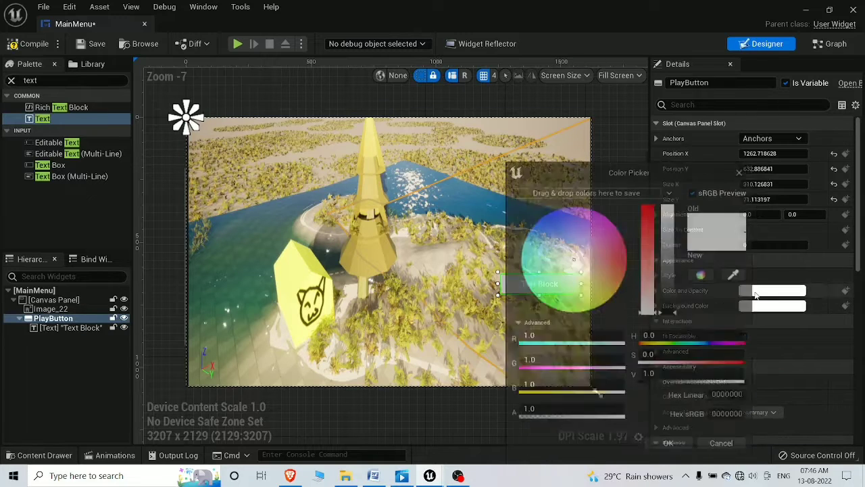
left_click_drag(590, 419, 534, 418)
left_click(671, 447)
key("ctrl+z")
Move the text block out of PlayButton into the canvas and set the alpha of PlayButton's Background Color to 0
left_click(56, 329)
left_click_drag(56, 330, 58, 316)
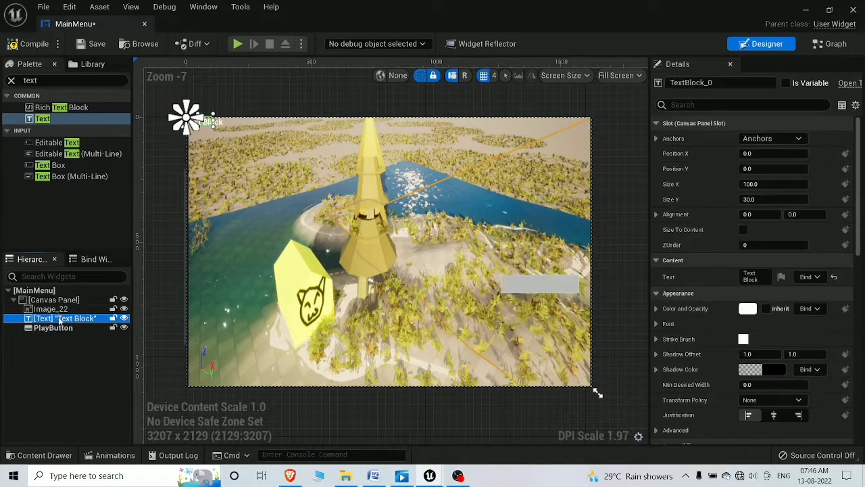
left_click(56, 327)
left_click(792, 307)
left_click(685, 448)
left_click(778, 306)
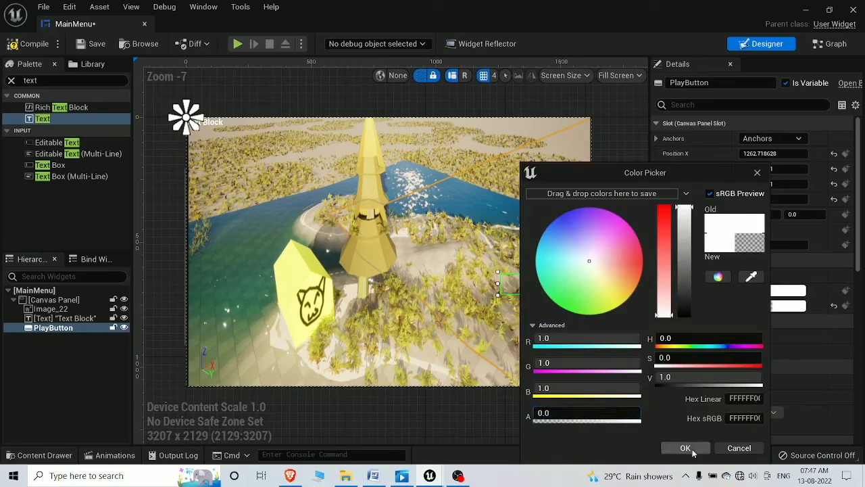
left_click(685, 448)
Nest the text block inside PlayButton again
left_click(64, 318)
mouse_move(71, 329)
left_mouse_down()
mouse_move(81, 326)
mouse_move(57, 328)
mouse_move(66, 318)
left_mouse_up()
scroll(669, 348, "down", 5)
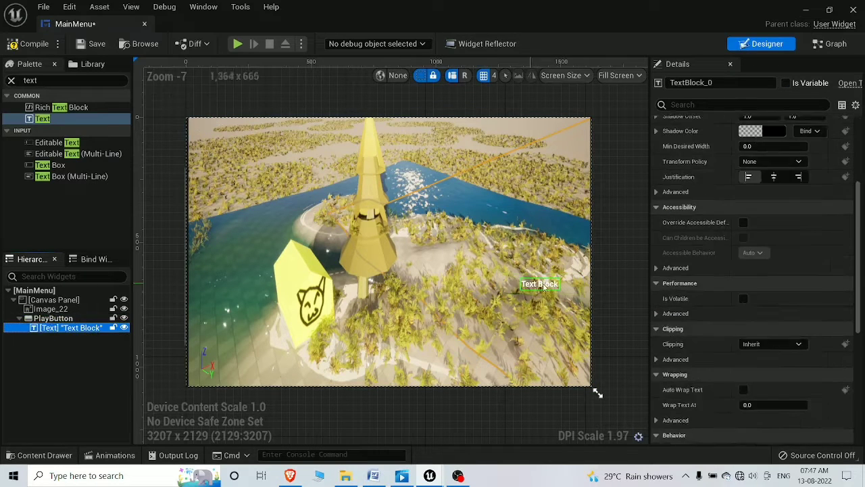
scroll(676, 304, "up", 3)
scroll(676, 304, "down", 3)
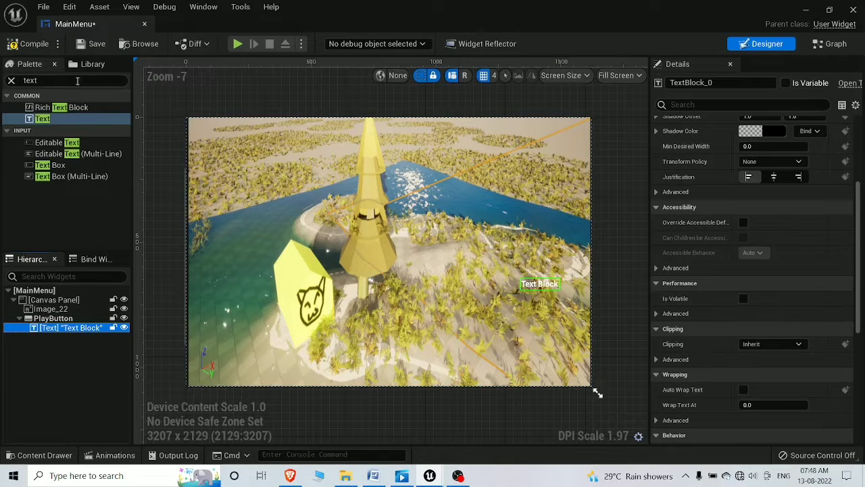
Try duplicating PlayButton and moving a button slightly lower, and undo these changes
left_click(52, 318)
key("ctrl+d")
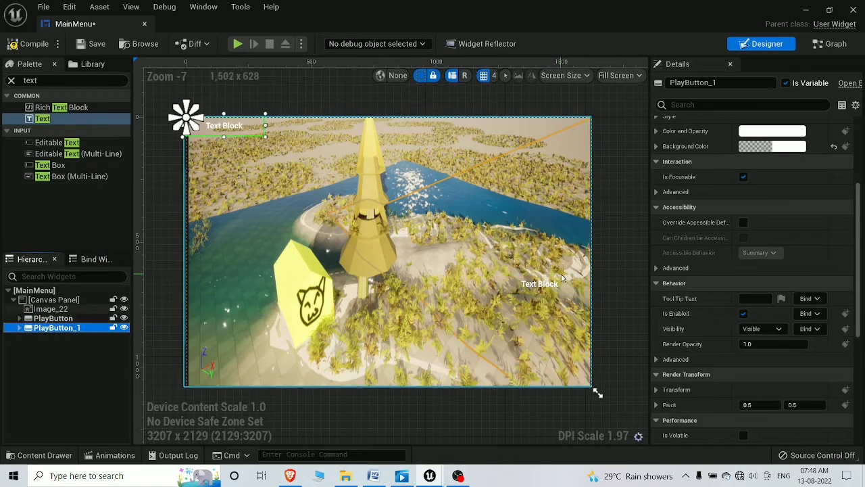
left_click_drag(582, 274, 565, 321)
key("ctrl+z")
left_click(37, 336)
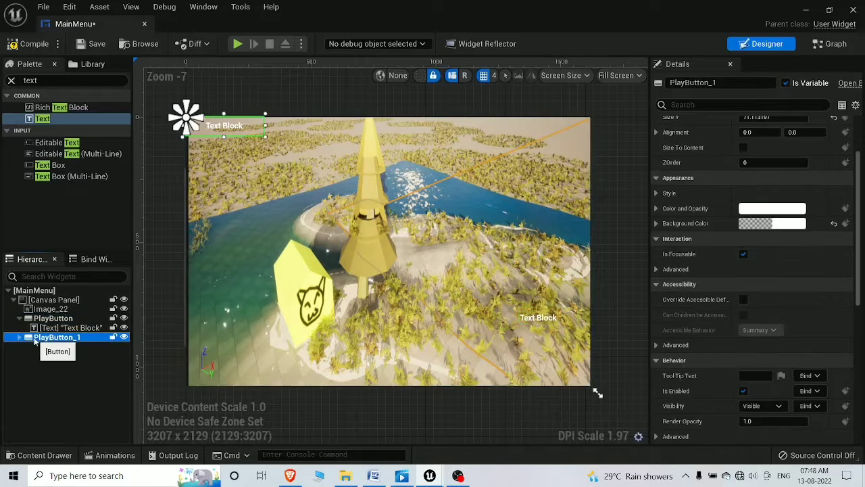
key("ctrl+z")
key("ctrl+z")
key("ctrl+z")
key("ctrl+y")
Duplicate PlayButton twice and place the copies below it on the canvas at about (1256, 748) and (1252, 872)
right_click(51, 318)
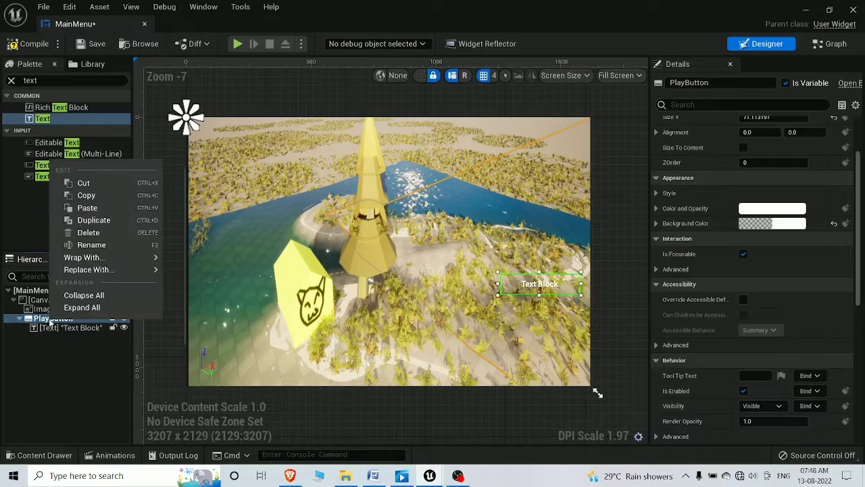
left_click(92, 220)
scroll(752, 202, "up", 5)
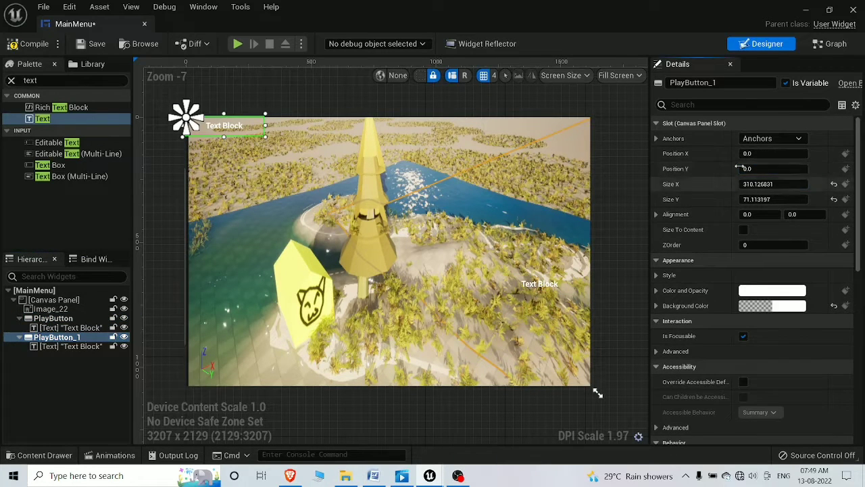
key("ctrl+z")
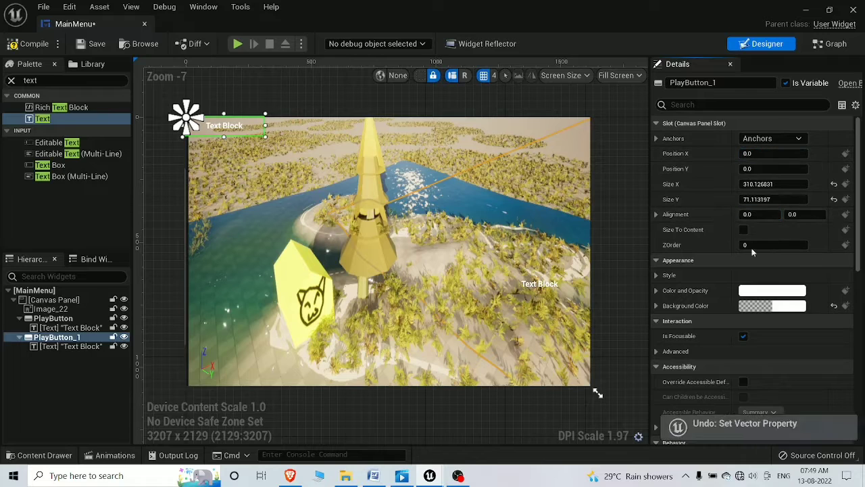
left_click_drag(561, 313, 583, 319)
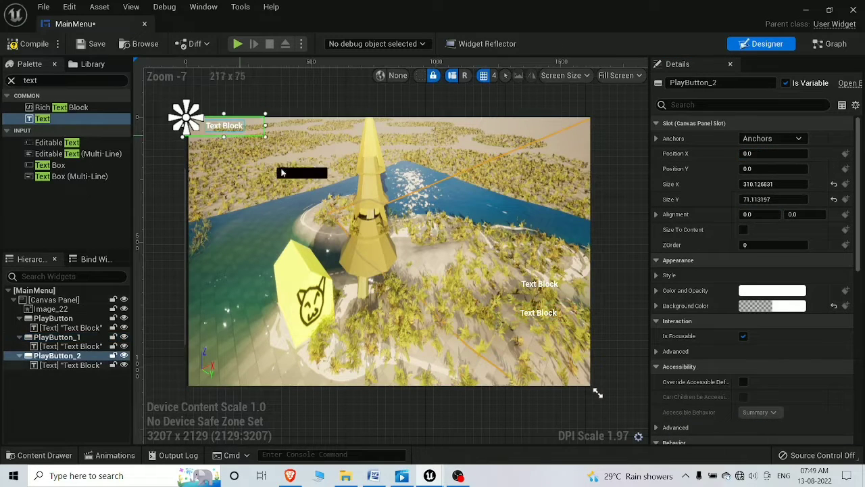
left_click_drag(282, 172, 533, 345)
Rename the middle button copy to SettingsButton and the lowest copy to QuitButton
left_click(59, 337)
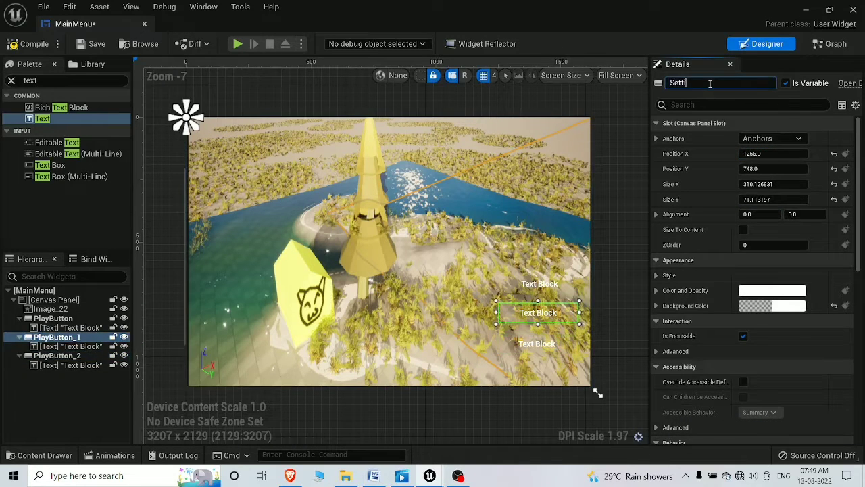
left_click(537, 344)
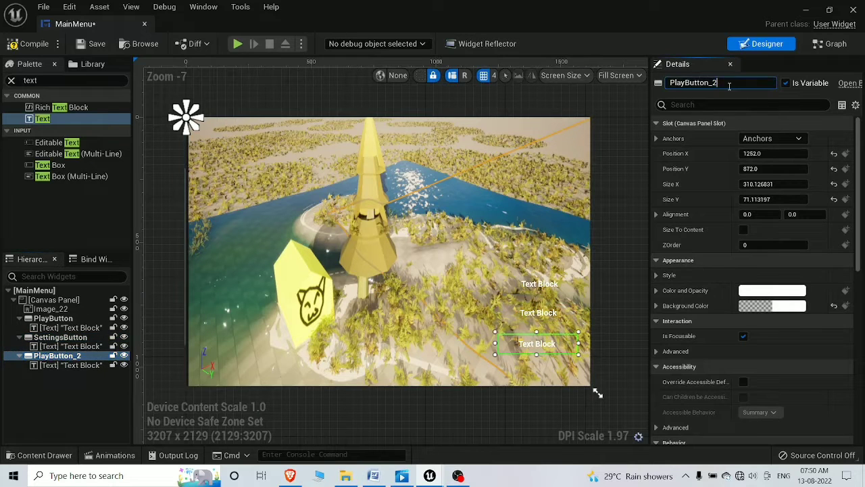
key("Return")
Set the text blocks inside PlayButton, SettingsButton and QuitButton to PLAY, SETTINGS and QUIT
left_click(70, 328)
scroll(713, 334, "down", 5)
scroll(734, 322, "up", 5)
left_click(759, 200)
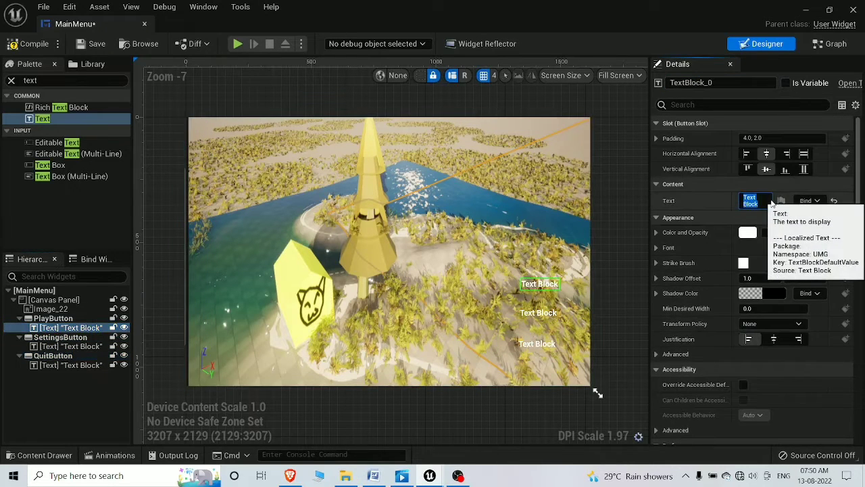
type("PLAY")
left_click(766, 215)
left_click(70, 346)
left_click(751, 204)
type("SETTINGS")
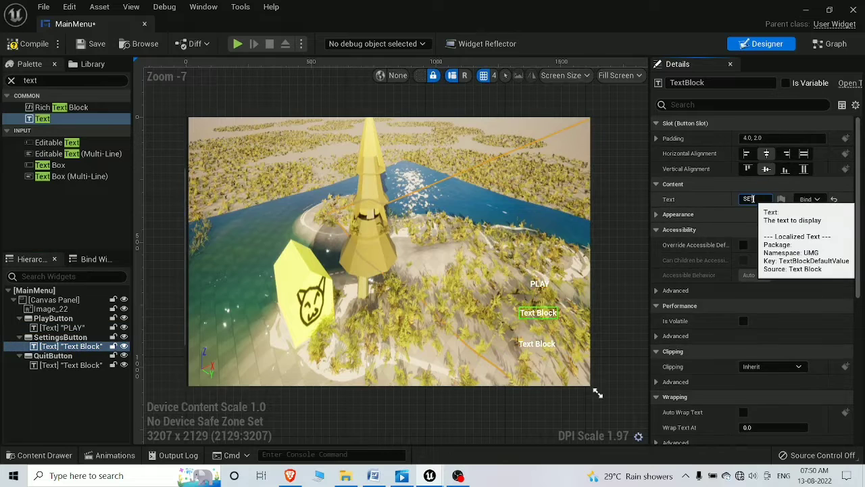
left_click(70, 365)
left_click(752, 200)
type("QUIT")
Enlarge the PLAY text by increasing the X and Y scale of its render transform
left_click(61, 328)
scroll(737, 221, "down", 5)
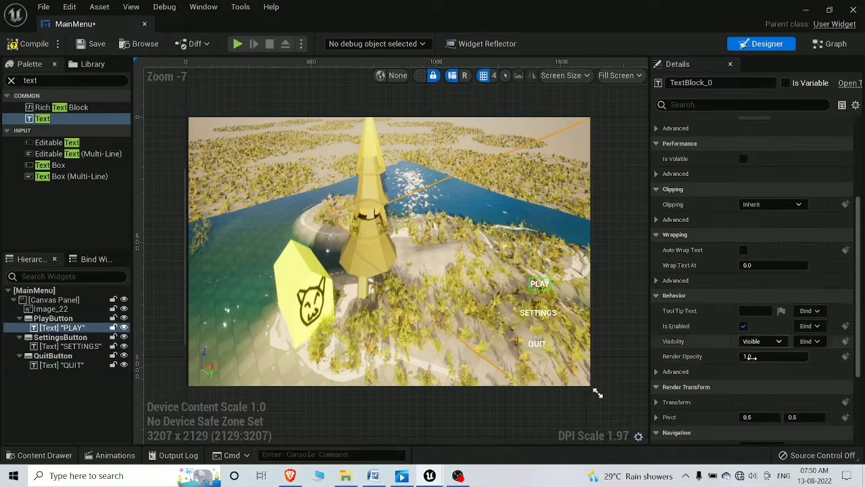
scroll(737, 220, "up", 5)
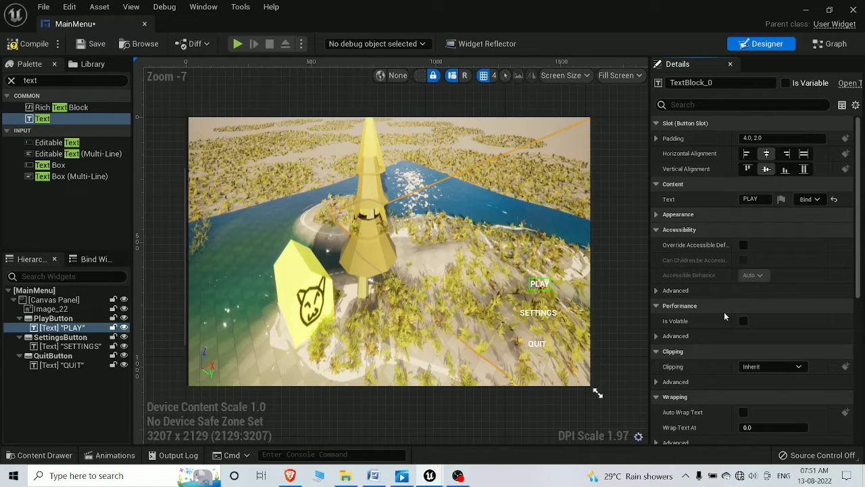
scroll(724, 312, "down", 5)
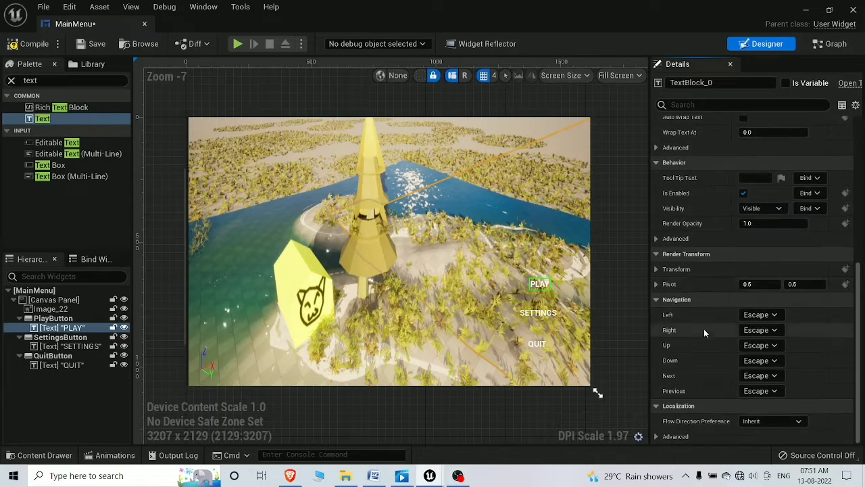
left_click(656, 269)
key("ctrl+z")
left_click_drag(751, 300, 771, 299)
mouse_move(796, 299)
left_mouse_down()
mouse_move(810, 299)
mouse_move(765, 300)
mouse_move(810, 299)
left_mouse_up()
Enlarge the SETTINGS and QUIT texts through their render transform scale, similar to the PLAY text
left_click(539, 312)
left_click(538, 344)
left_click_drag(757, 299, 768, 300)
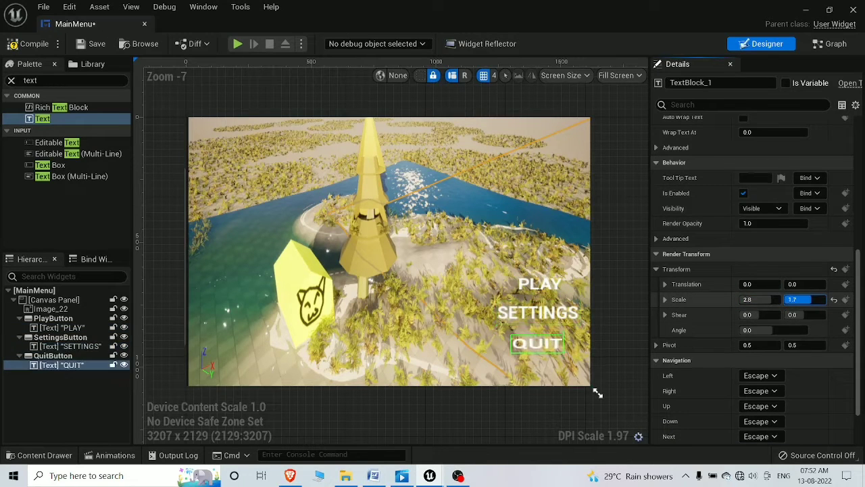
key("Return")
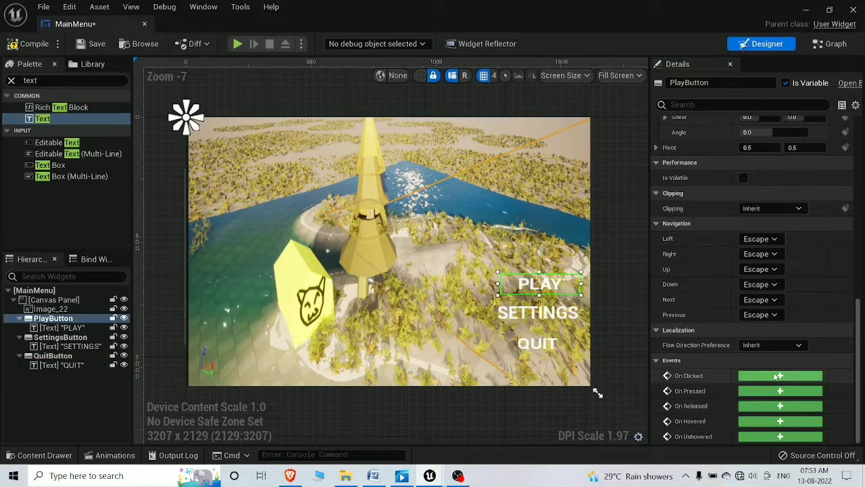
Add an On Clicked event for PlayButton and connect it to an Open Level (by Name) node
left_click(775, 376)
left_click_drag(520, 257, 550, 235)
left_click(616, 122)
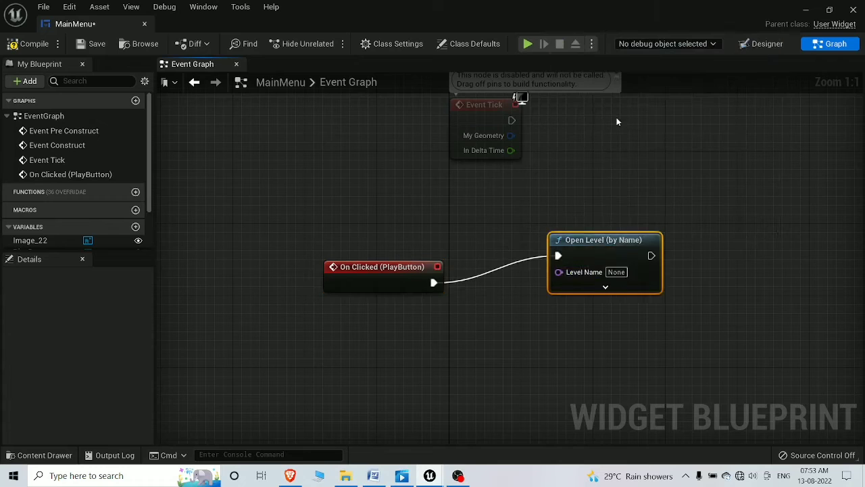
left_click(615, 271)
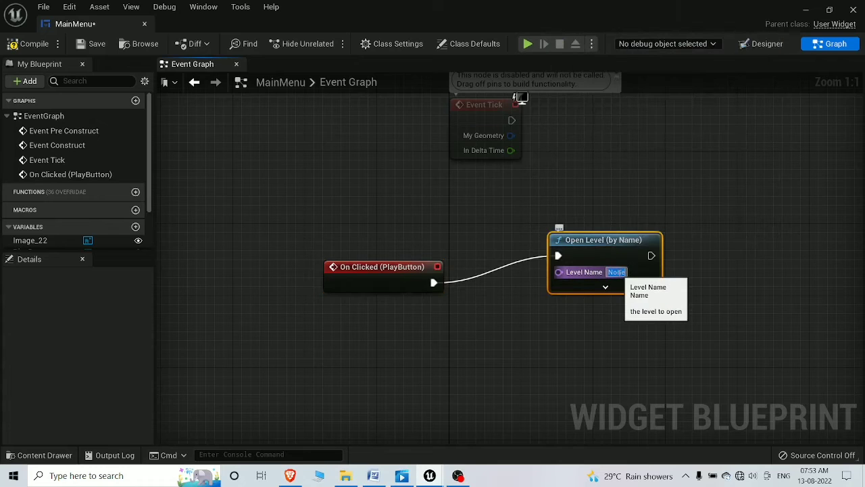
Return to the level editor and open the home_10 level from the levels folder
left_click(806, 10)
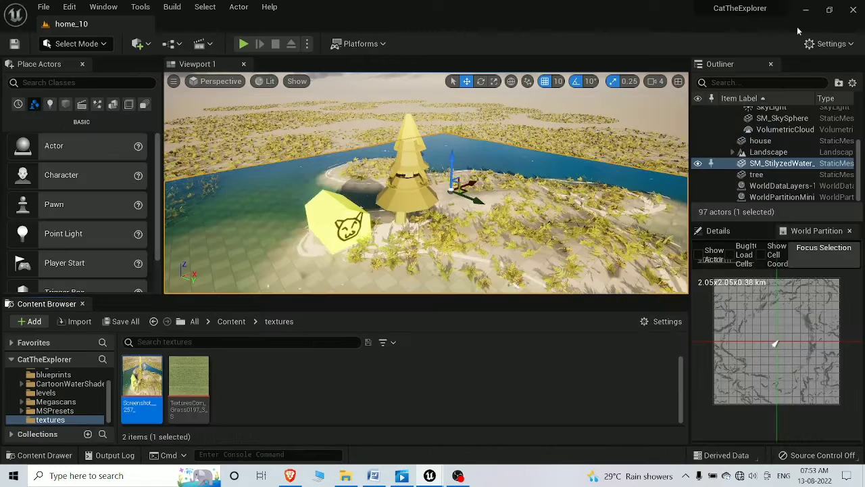
mouse_move(430, 476)
left_click(495, 440)
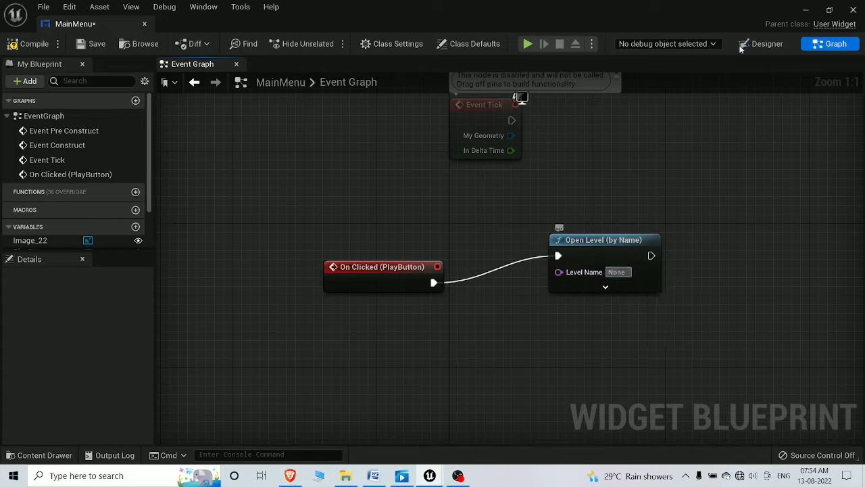
left_click(806, 10)
scroll(82, 397, "down", 2)
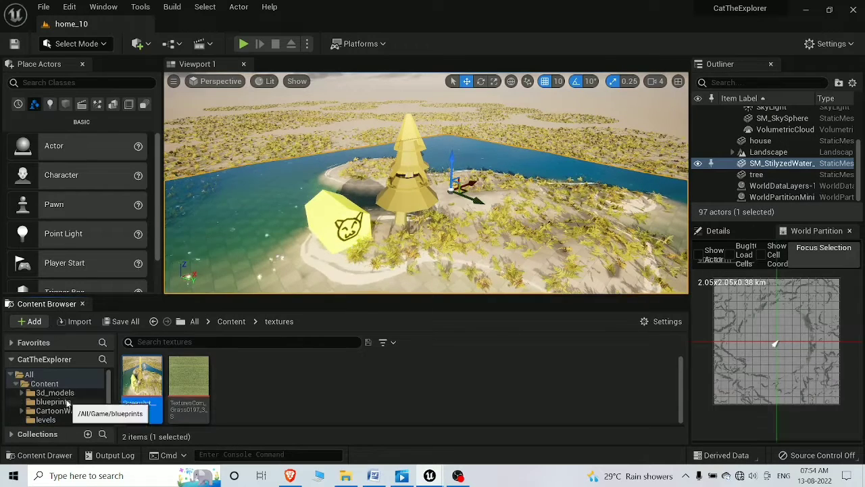
left_click(46, 393)
double_click(186, 382)
left_click(459, 364)
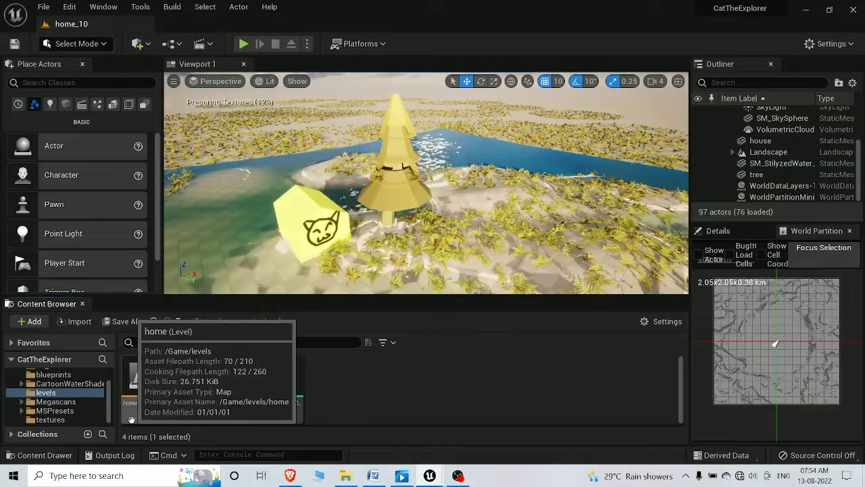
right_click(201, 389)
left_click(419, 392)
Back in the MainMenu event graph, set the Open Level node's Level Name to home_10
left_click(429, 475)
left_click(486, 426)
left_click(617, 276)
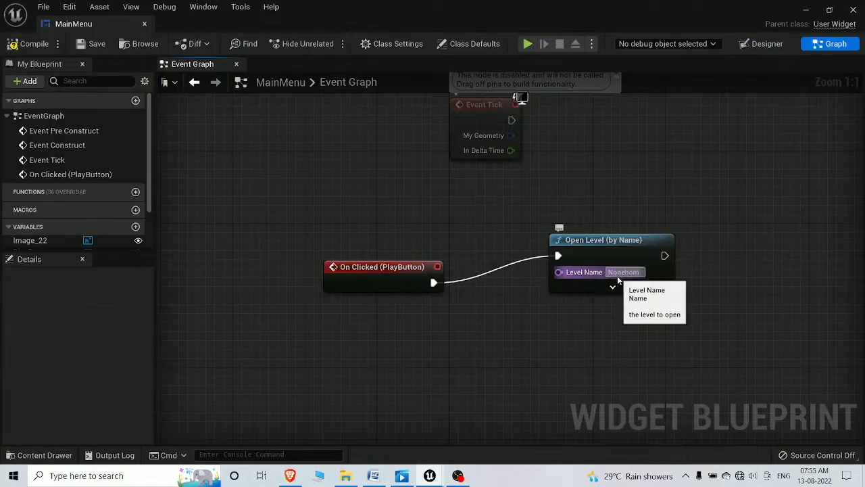
type("home_10")
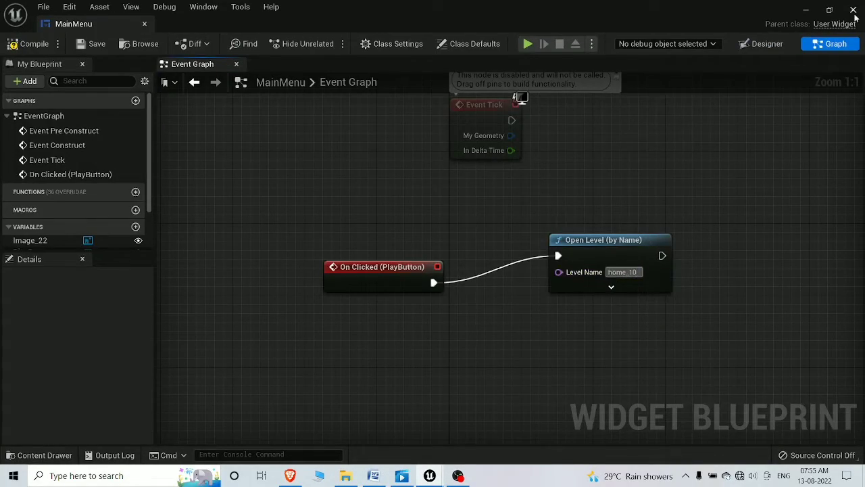
Close the widget editor and reopen the MainMenu widget from the blueprints folder
left_click(855, 12)
left_click(52, 401)
double_click(144, 386)
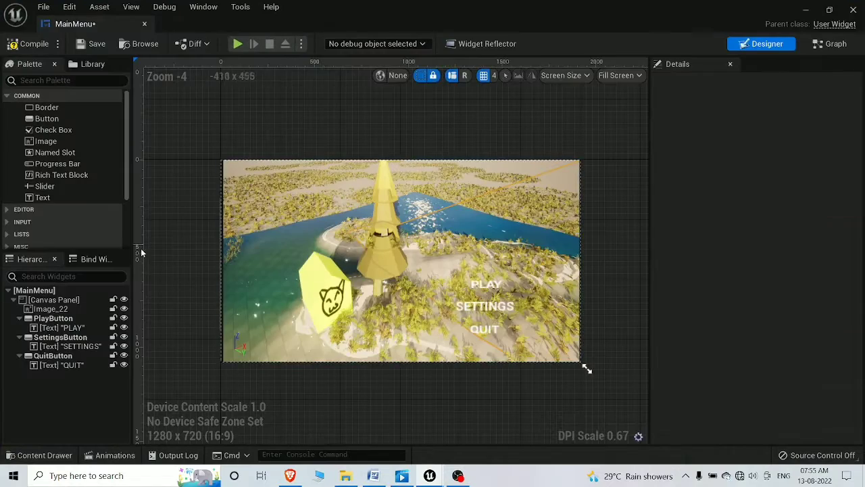
Add an On Clicked event for QuitButton and connect its execution output to the quit action
left_click(53, 356)
scroll(794, 322, "down", 10)
left_click(789, 372)
left_click_drag(560, 264, 638, 211)
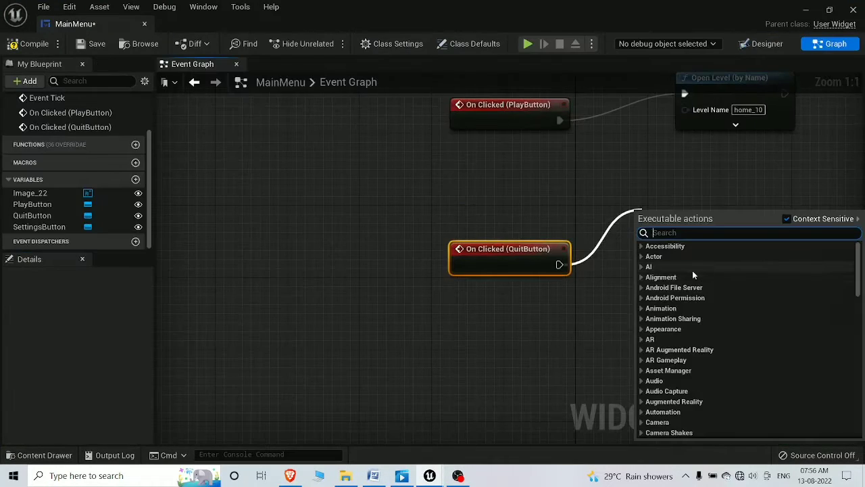
type("quit")
key("Return")
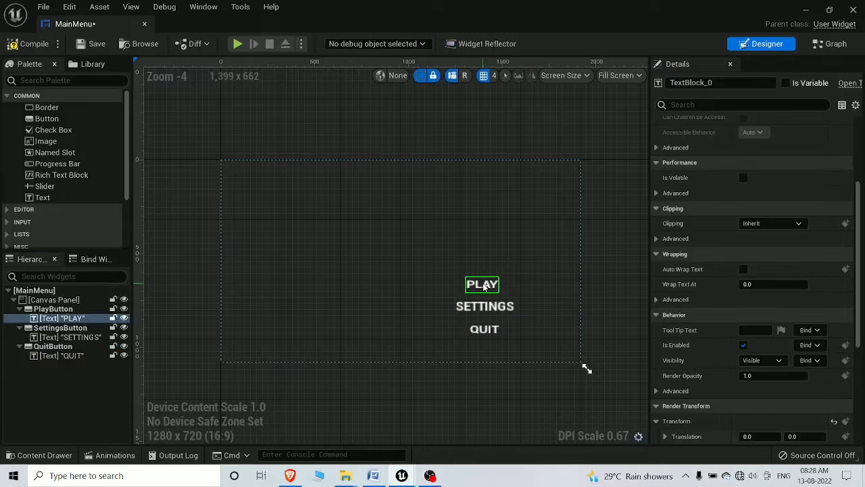
Move PlayButton, SettingsButton and QuitButton sideways so they line up near the canvas's right edge
left_click_drag(514, 287, 567, 287)
key("ctrl+z")
left_click(84, 309)
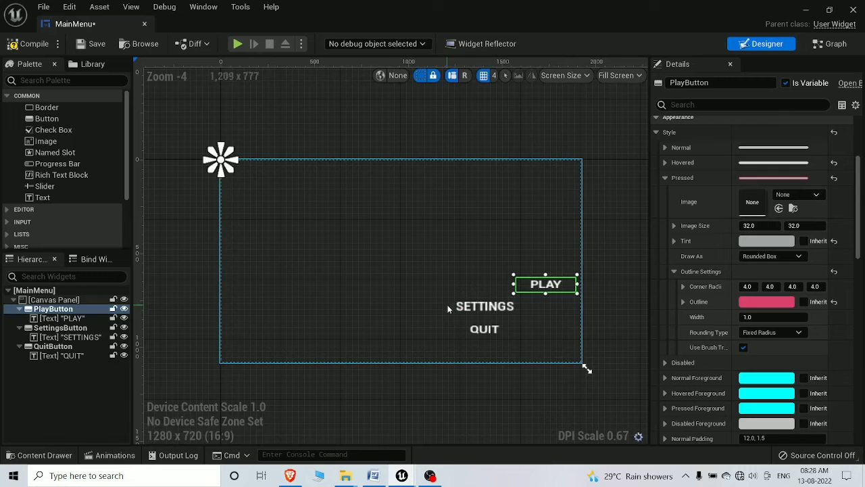
left_click(89, 329)
left_click_drag(492, 312, 537, 313)
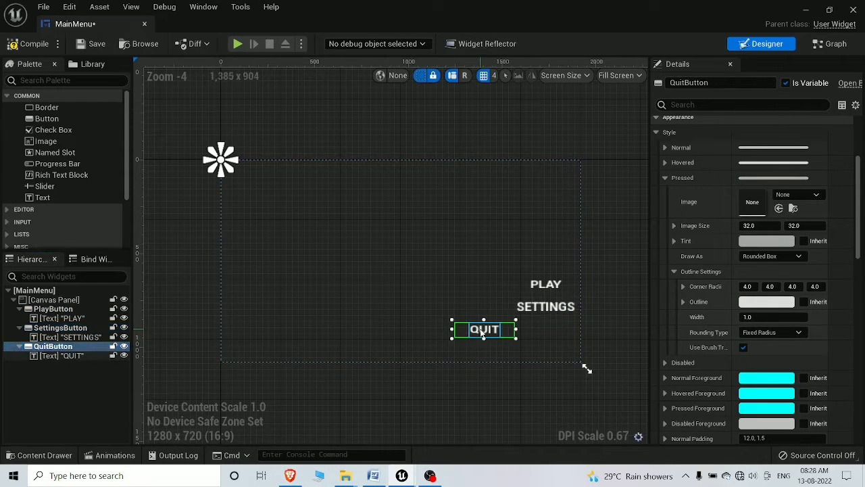
left_click_drag(483, 334, 544, 332)
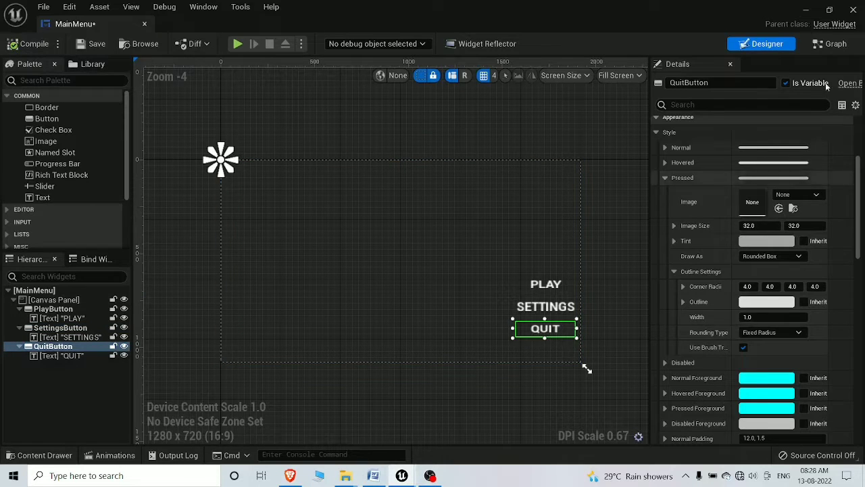
Play the home_10 level in the editor viewport to check the menu buttons, and stop the play session
left_click(808, 13)
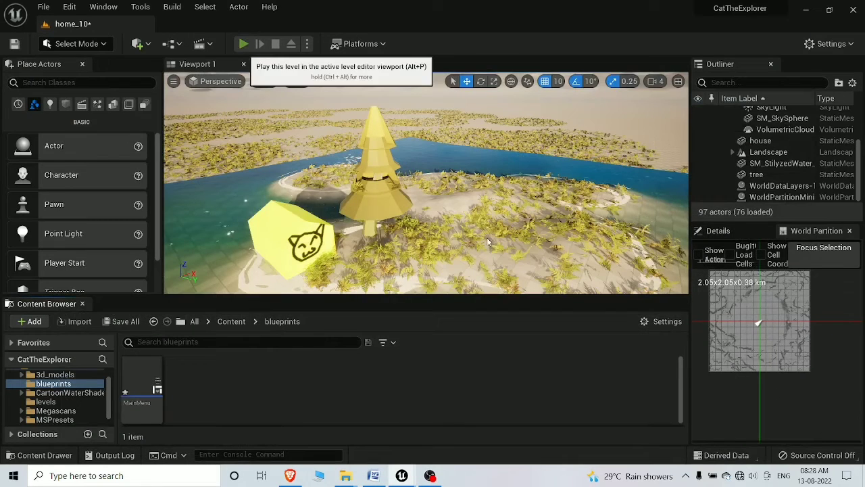
key("alt+p")
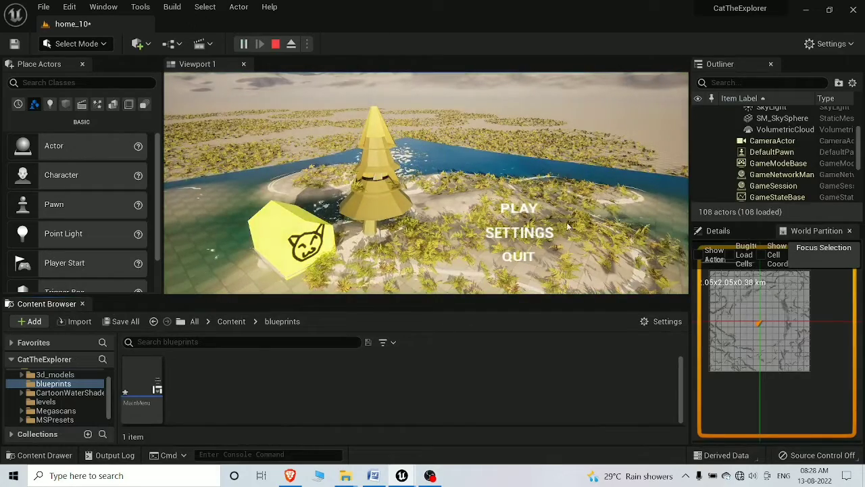
key("Escape")
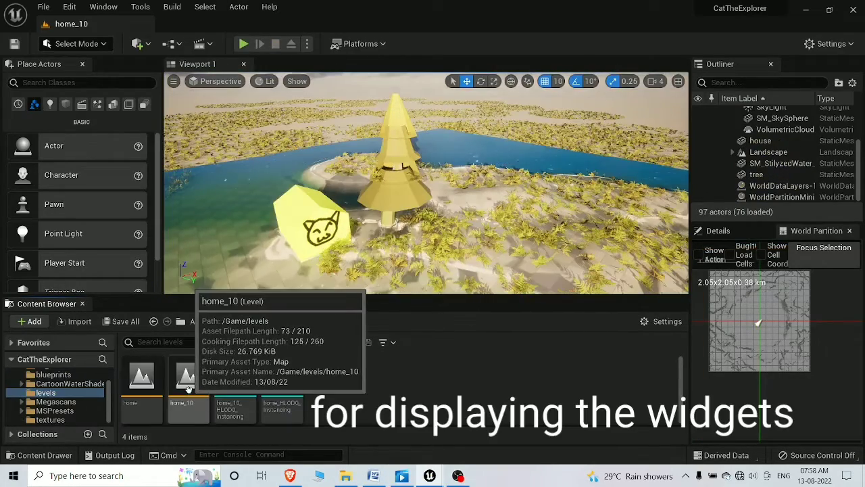
left_click(184, 391)
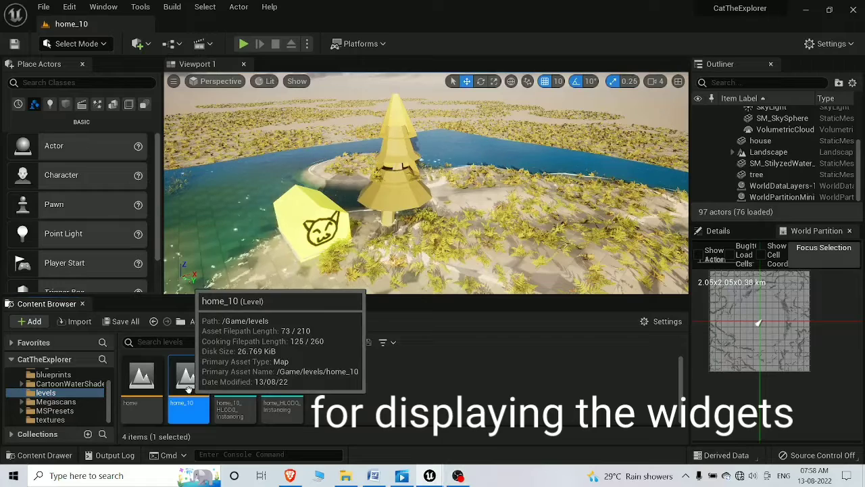
right_click(190, 394)
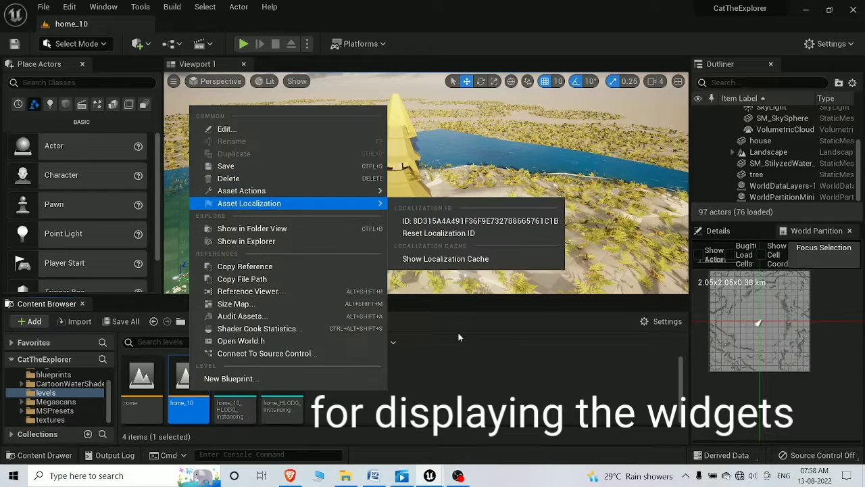
left_click(569, 383)
Open the level blueprint and attach a Create Widget node with class Main Menu to Event BeginPlay
left_click(169, 43)
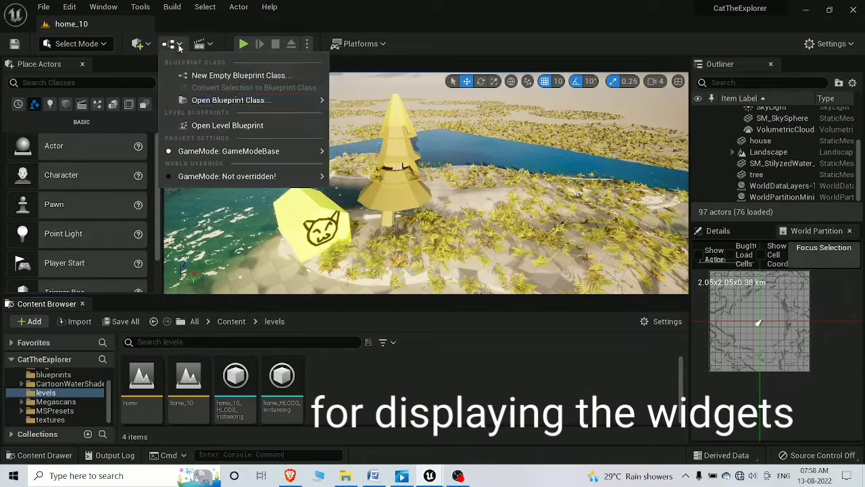
mouse_move(182, 101)
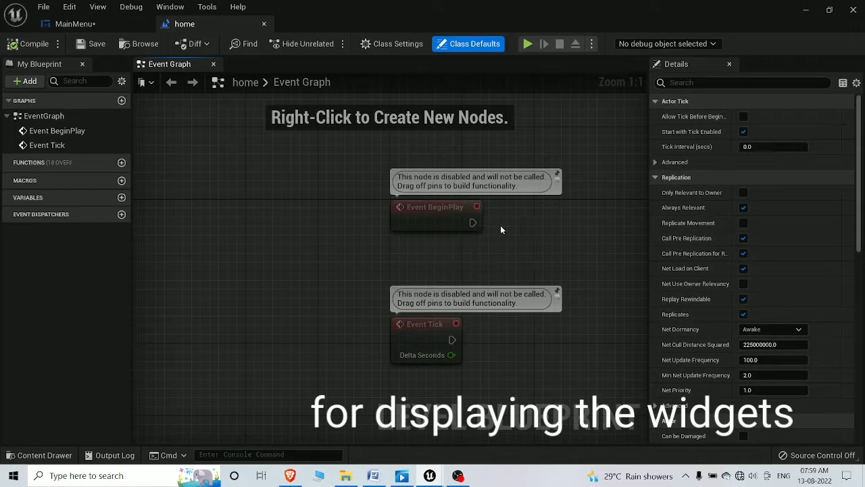
right_click_drag(476, 221, 279, 241)
left_click_drag(276, 241, 390, 187)
type("cre")
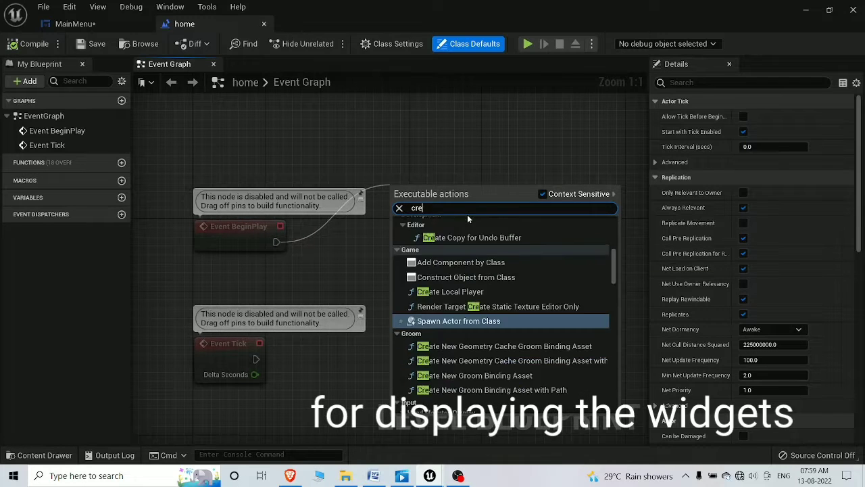
type("ate wid")
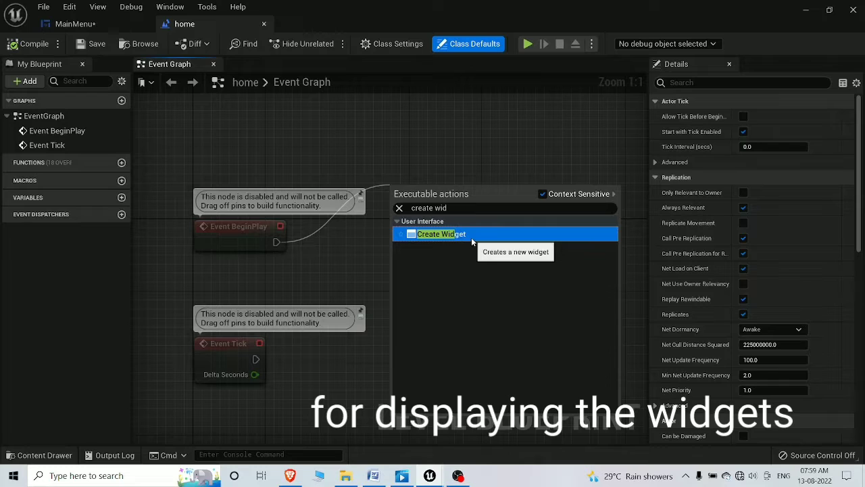
left_click(471, 233)
left_click(449, 232)
left_click(450, 286)
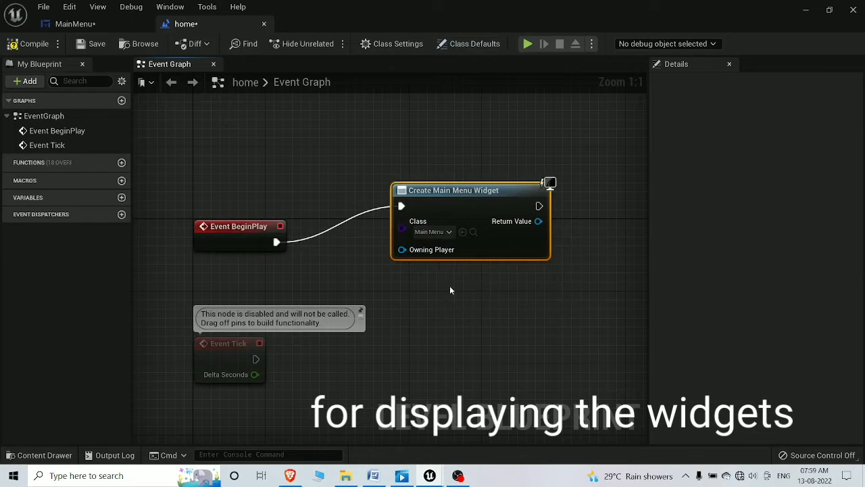
Chain an Add to Viewport node after Create Main Menu Widget and link the widget's Return Value to its Target
left_click_drag(539, 205, 587, 221)
type("add")
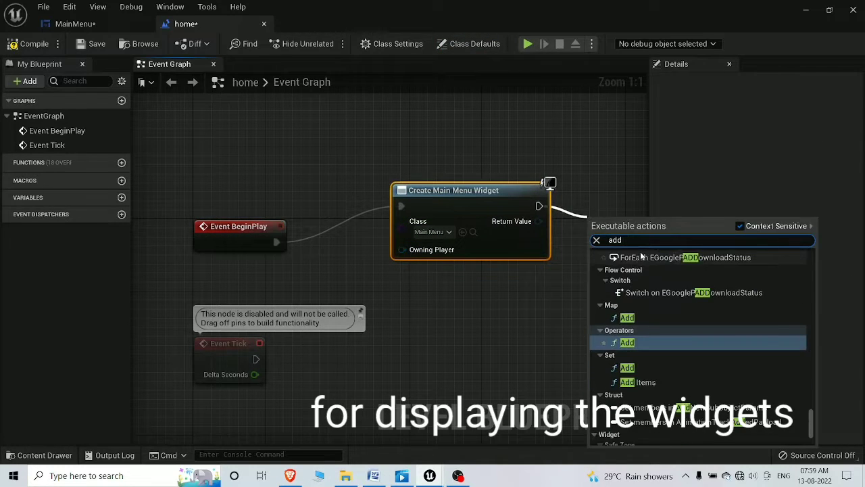
type(" to vi")
key("Return")
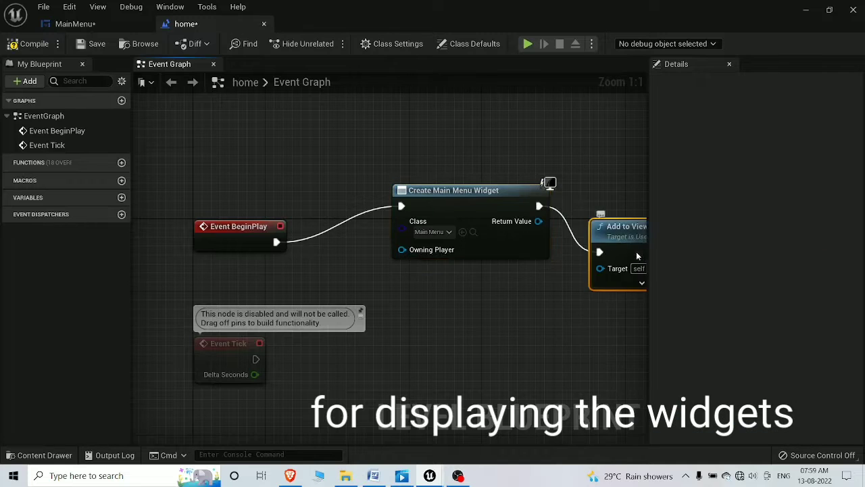
right_click_drag(600, 334, 475, 356)
left_click_drag(476, 290, 414, 244)
Add a Set Show Mouse Cursor node after Add to Viewport, with Show Mouse Cursor enabled
left_click_drag(557, 275, 600, 256)
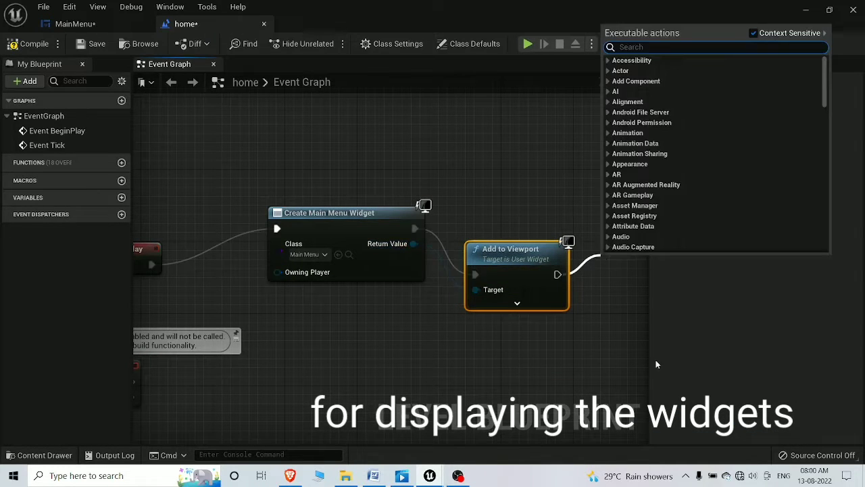
type("mouse cursor")
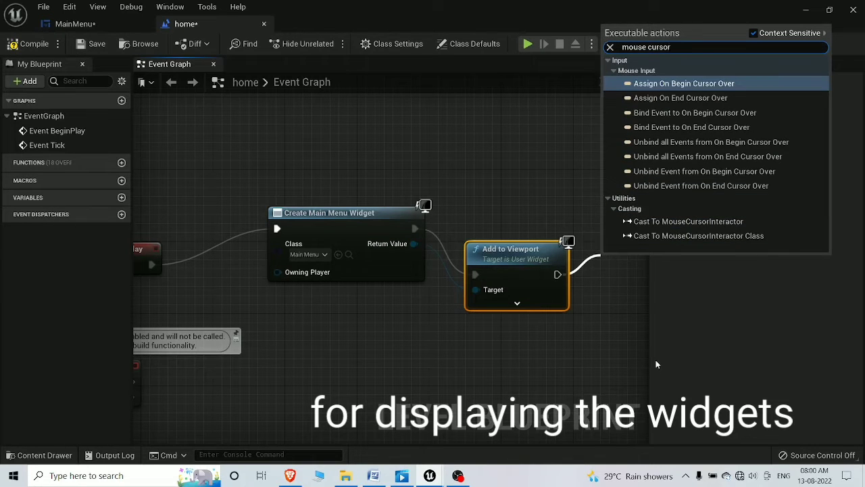
left_click(754, 33)
scroll(727, 127, "up", 3)
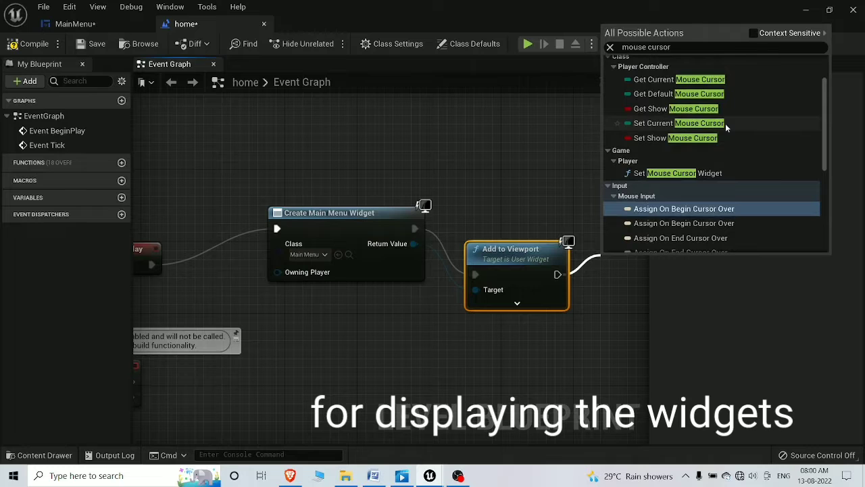
left_click(676, 138)
right_click_drag(592, 195, 440, 217)
left_click(537, 303)
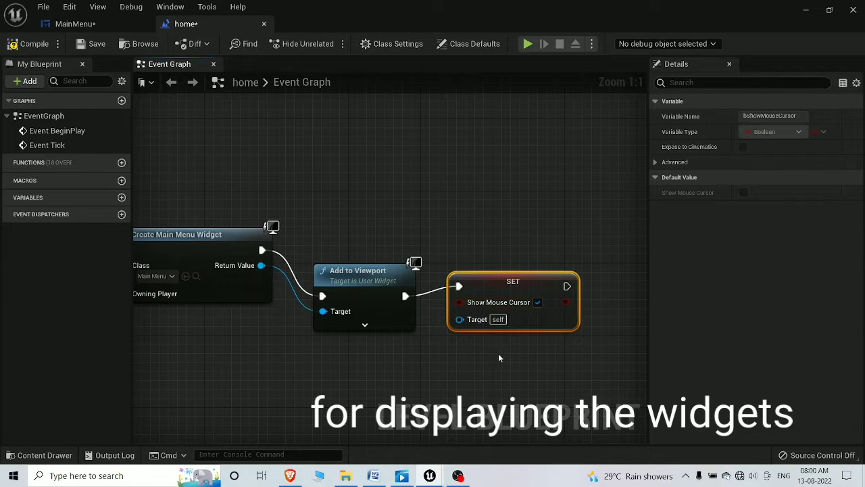
Add a Get Player Controller node feeding the Target of the Set Show Mouse Cursor node
left_click_drag(414, 357, 414, 357)
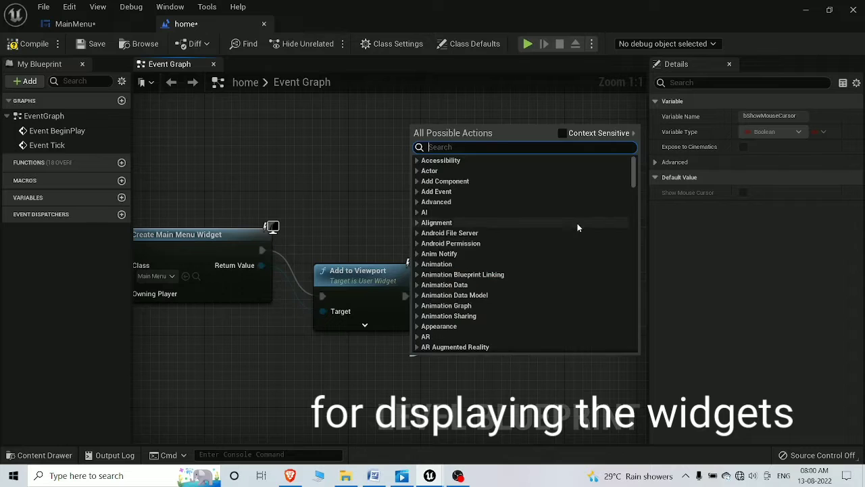
type("get player")
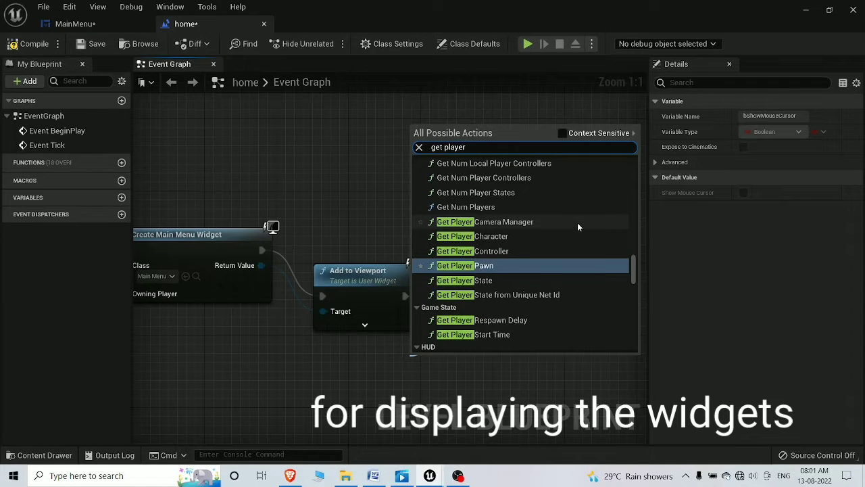
type("con")
key("Return")
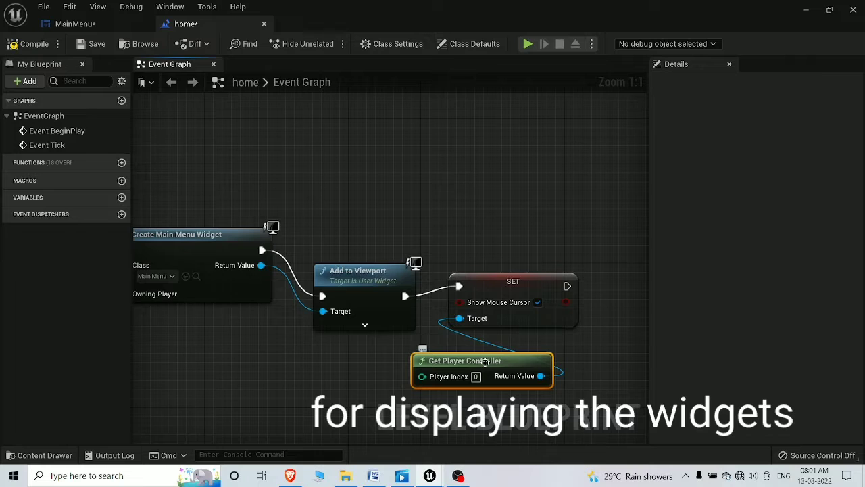
right_click_drag(280, 365, 382, 358)
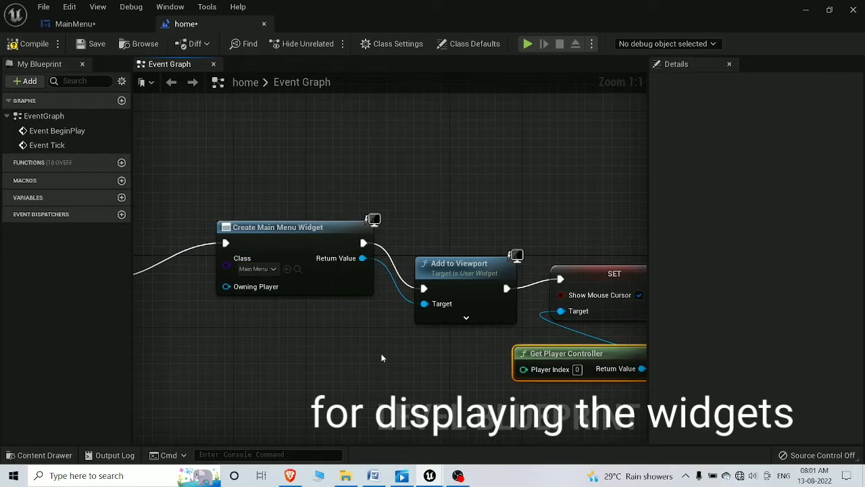
scroll(390, 365, "down", 2)
scroll(413, 360, "up", 1)
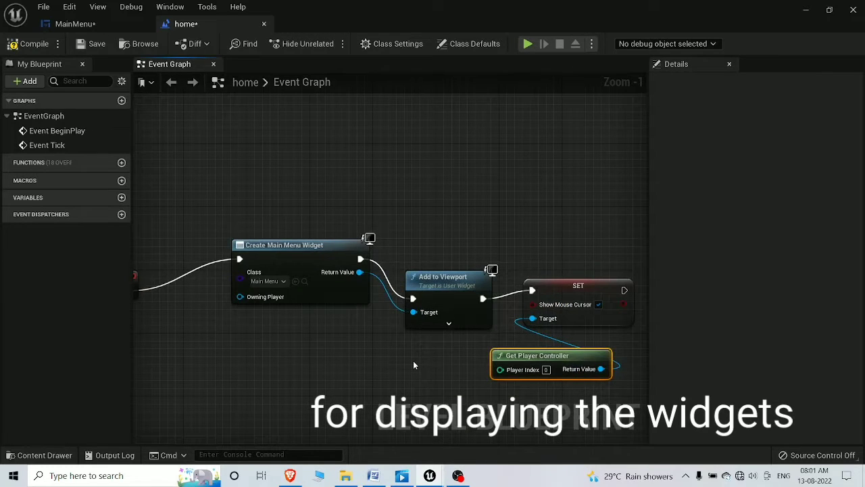
Play home_10 in the level viewport to check the menu, stop it and replay with the view reframed on the house and tree
left_click(813, 13)
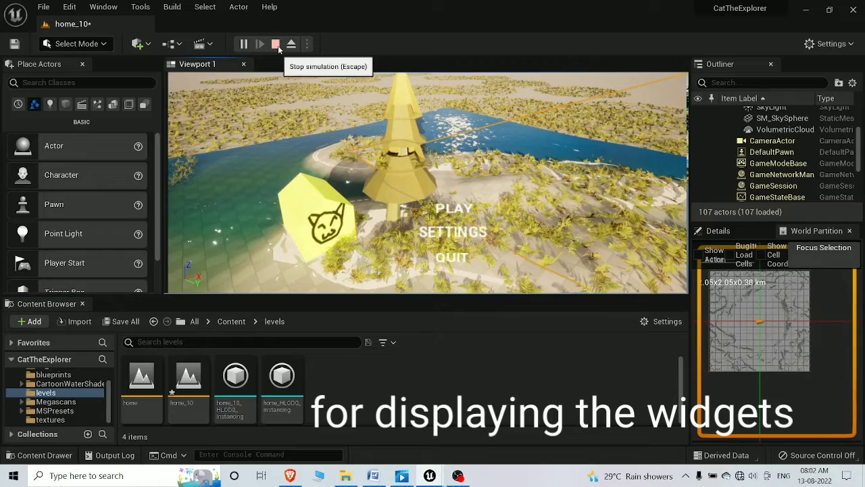
key("Escape")
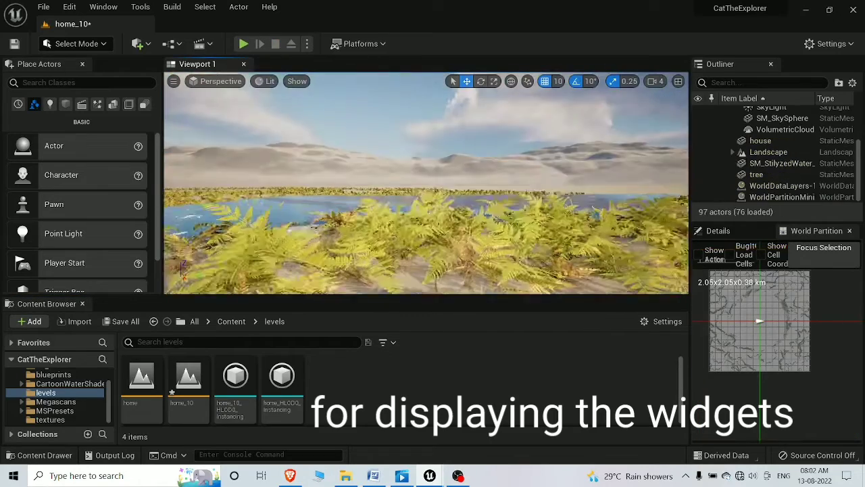
right_click_drag(426, 182, 501, 203)
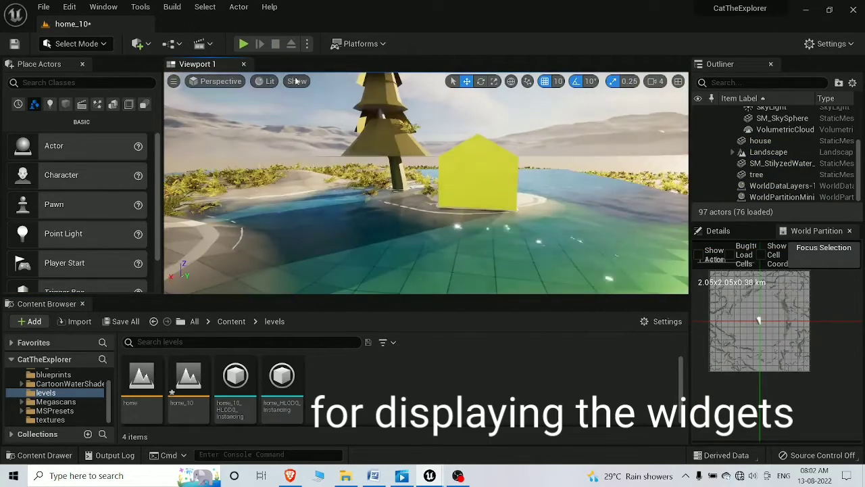
left_click(242, 45)
key("alt+p")
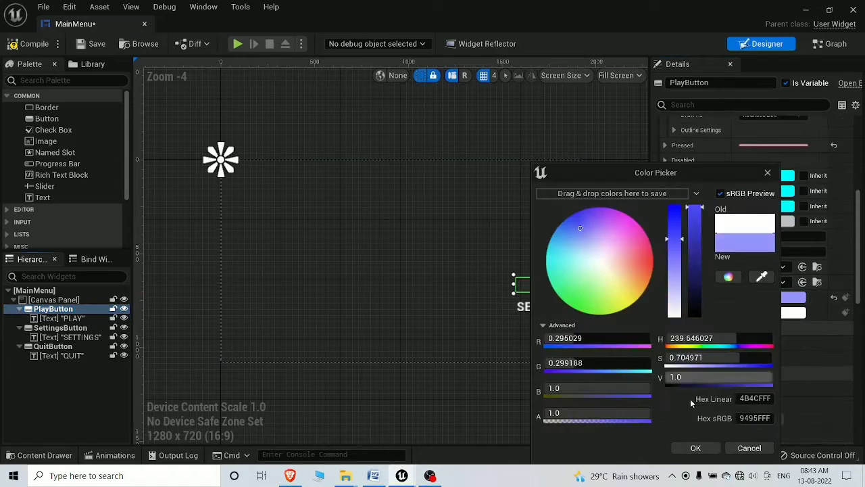
Set the PlayButton's Color and Opacity to yellow in the MainMenu widget
left_click_drag(645, 182, 616, 182)
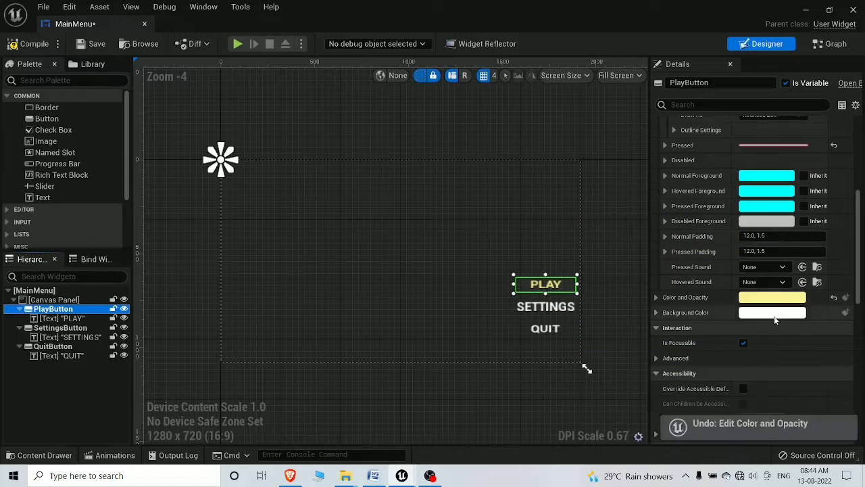
Make the SettingsButton's Normal tint transparent and its Hovered tint pink
left_click(66, 328)
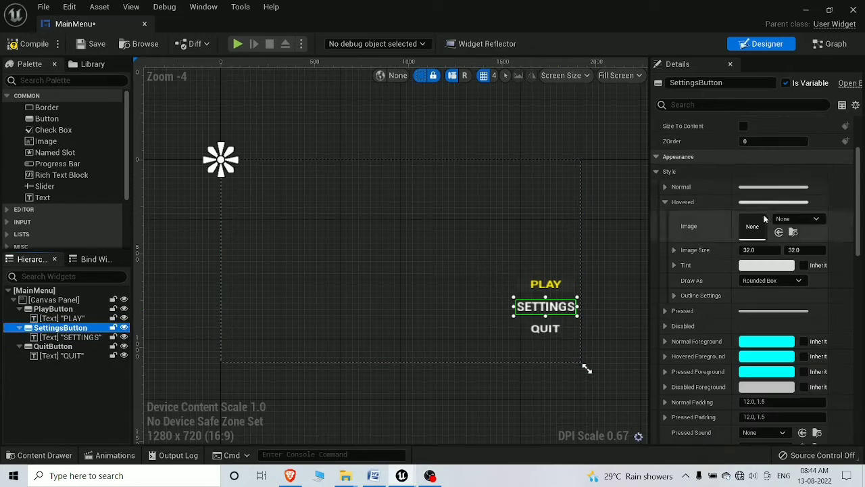
left_click(665, 186)
left_click(767, 250)
left_click(676, 448)
scroll(798, 325, "down", 3)
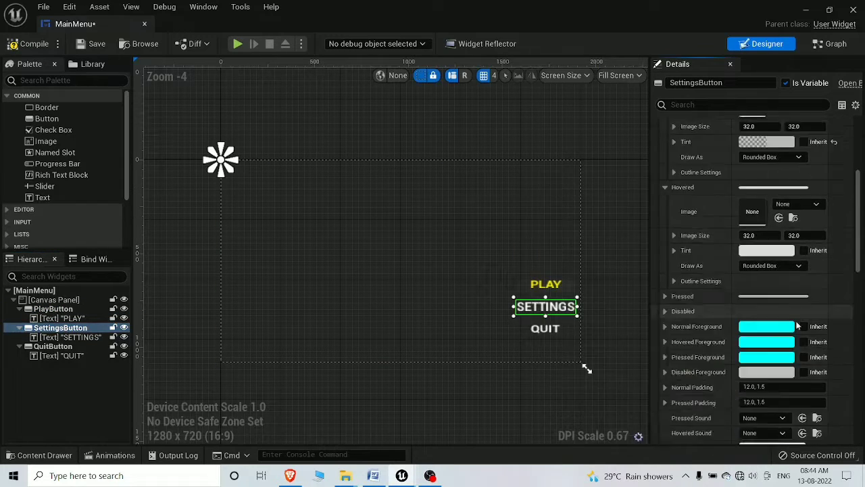
left_click(692, 447)
Set the SettingsButton's Pressed tint to dark yellow and sample the PLAY text's yellow for its Color and Opacity
left_click(767, 214)
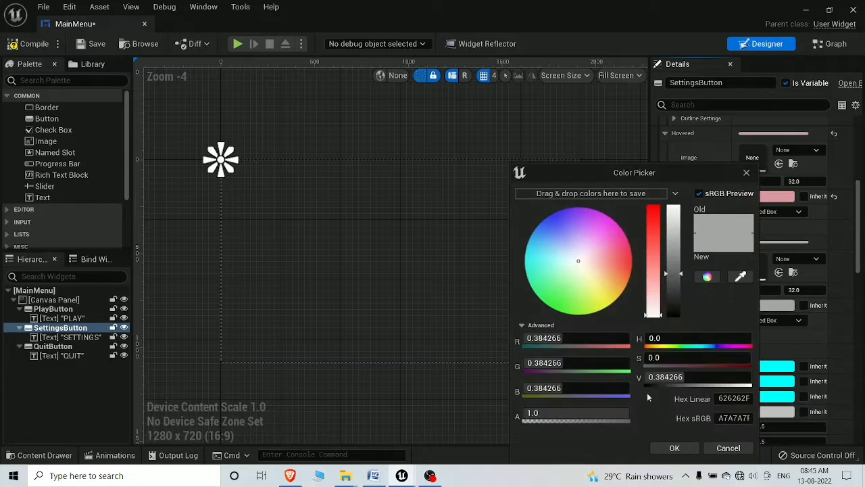
left_click_drag(602, 230, 613, 299)
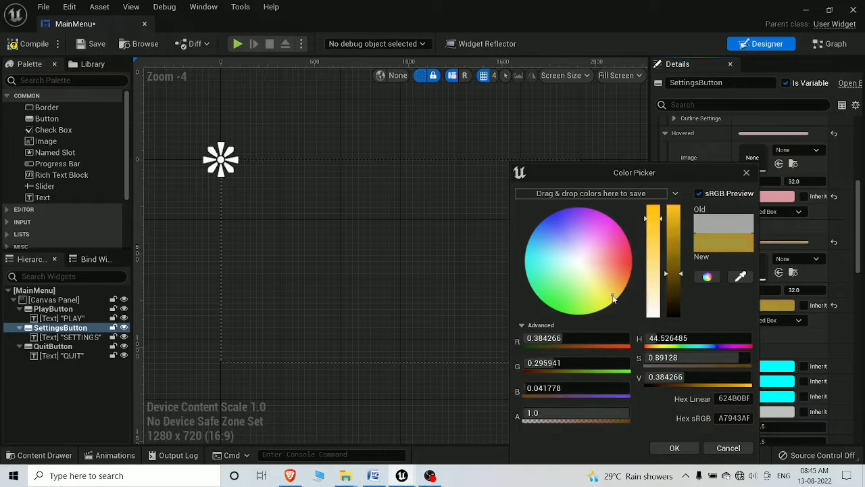
left_click(675, 447)
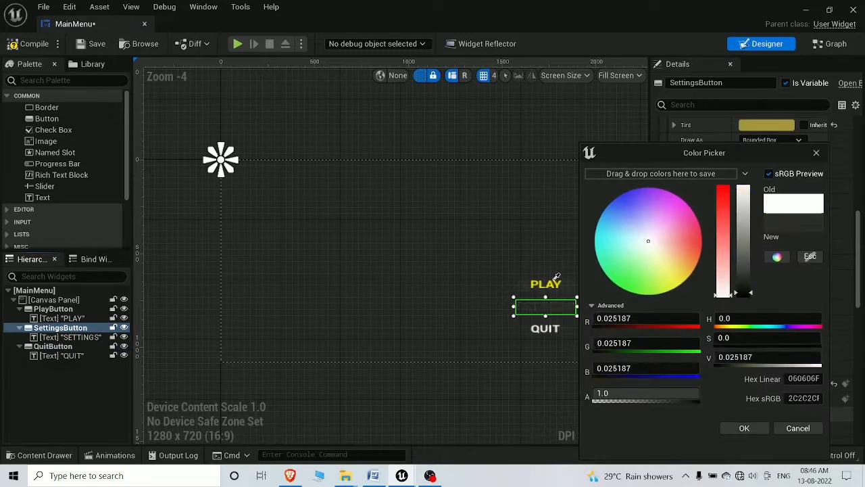
left_click(556, 279)
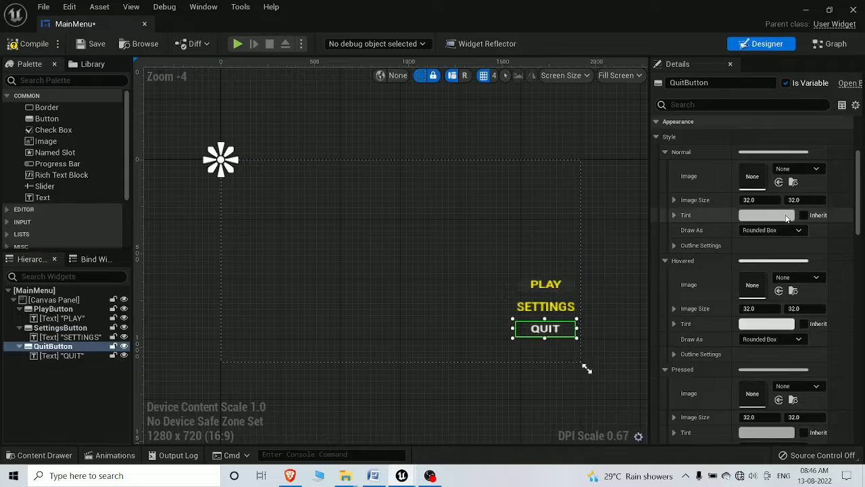
Style the QuitButton like the others, with a transparent Normal tint, a pink Hovered tint and a sampled yellow text colour
scroll(826, 282, "down", 3)
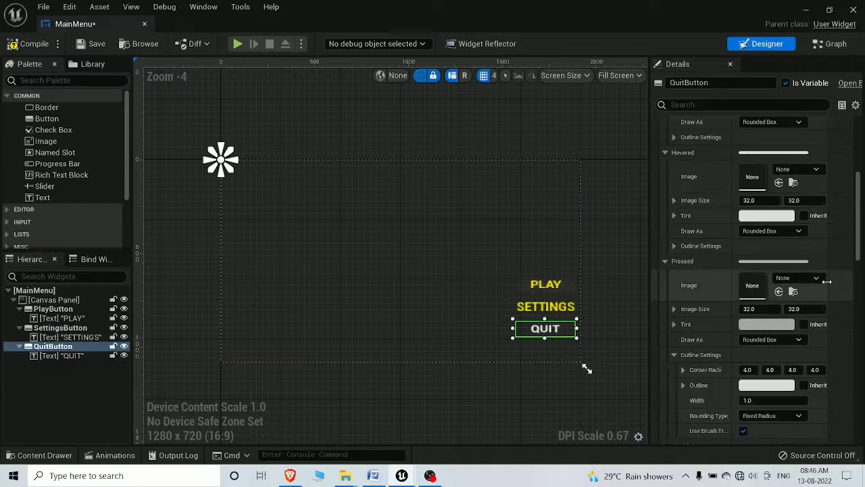
scroll(827, 281, "up", 5)
left_click(769, 306)
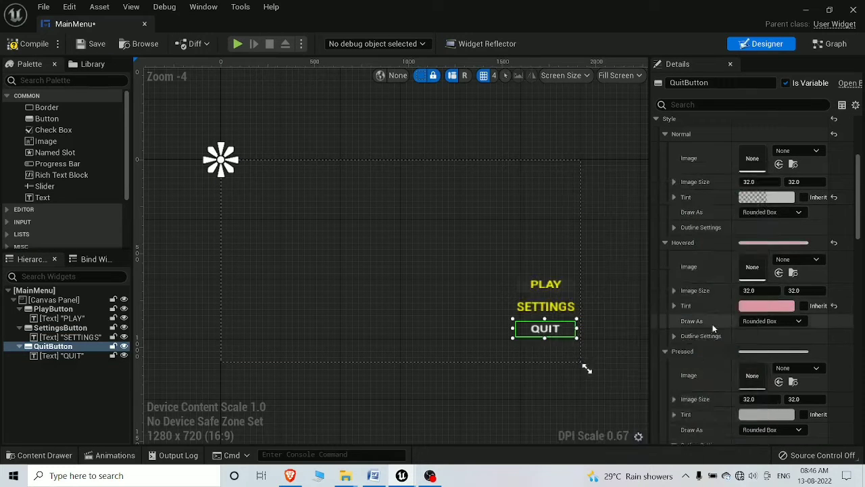
left_click(619, 296)
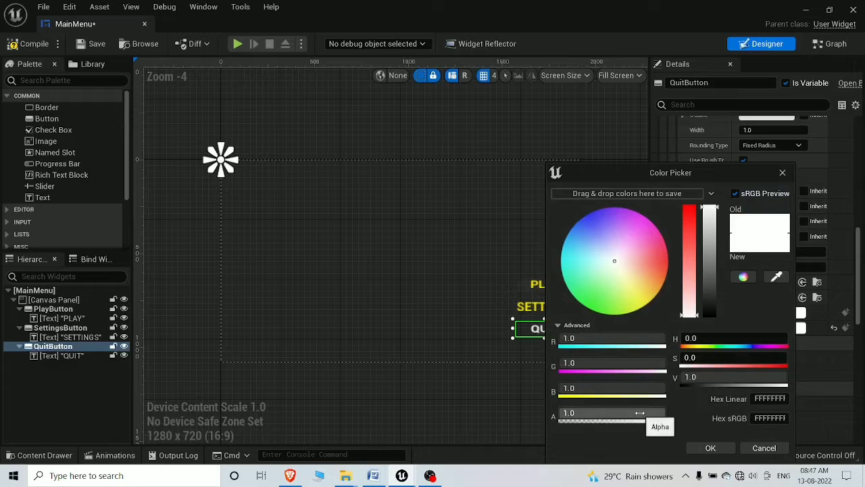
left_click(776, 276)
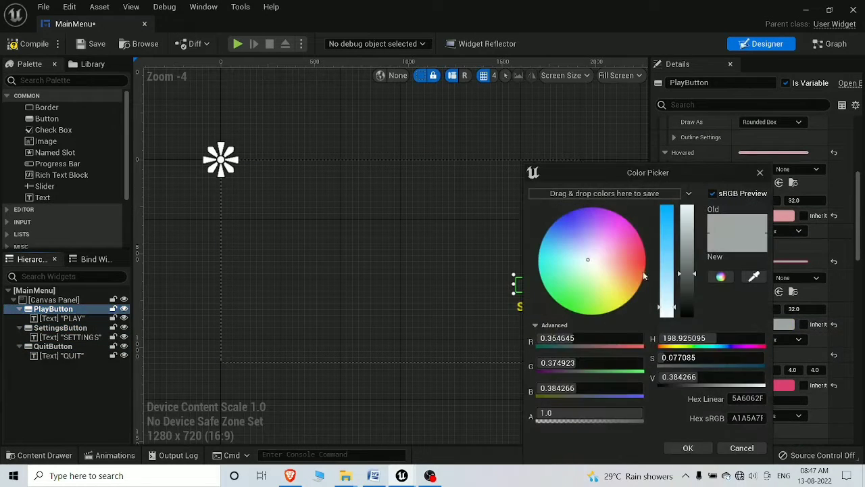
Edit the Pressed tint colours of PlayButton and SettingsButton
left_click(742, 447)
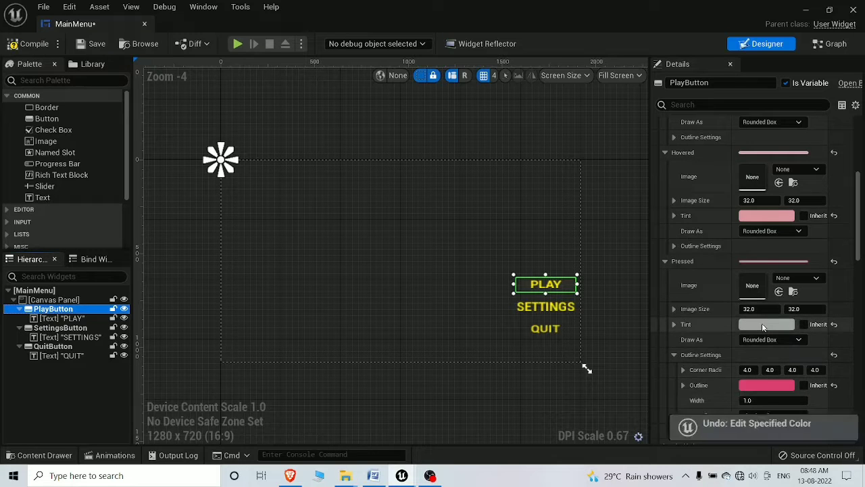
left_click(762, 323)
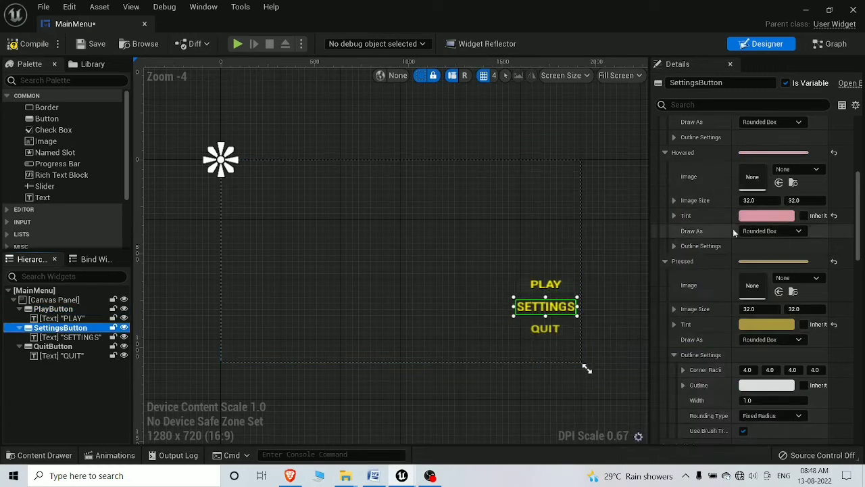
left_click(766, 325)
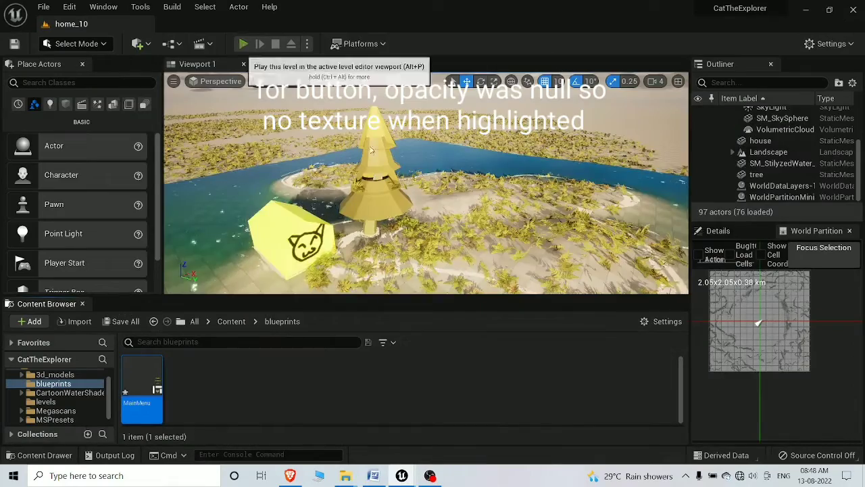
Play the home_10 level in the editor viewport to check the restyled menu buttons
left_click(241, 44)
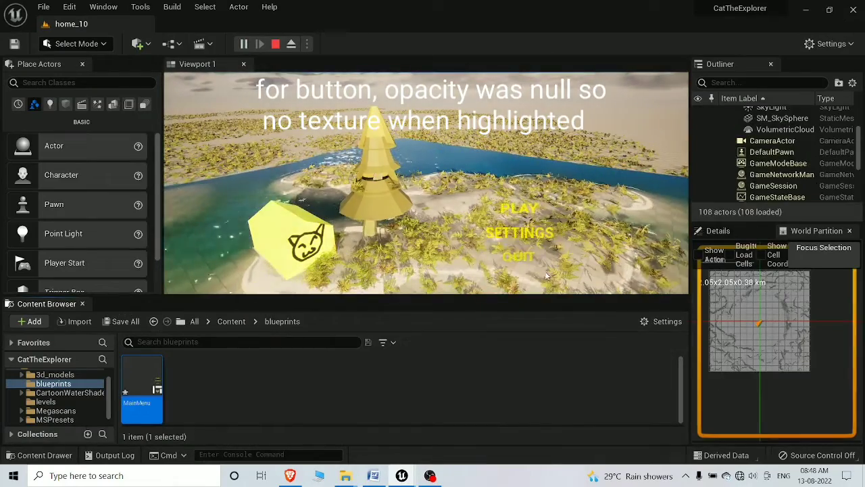
Reframe the viewport camera on the cat box, tree and beach, and replay the level to compare the menu against each view
key("Escape")
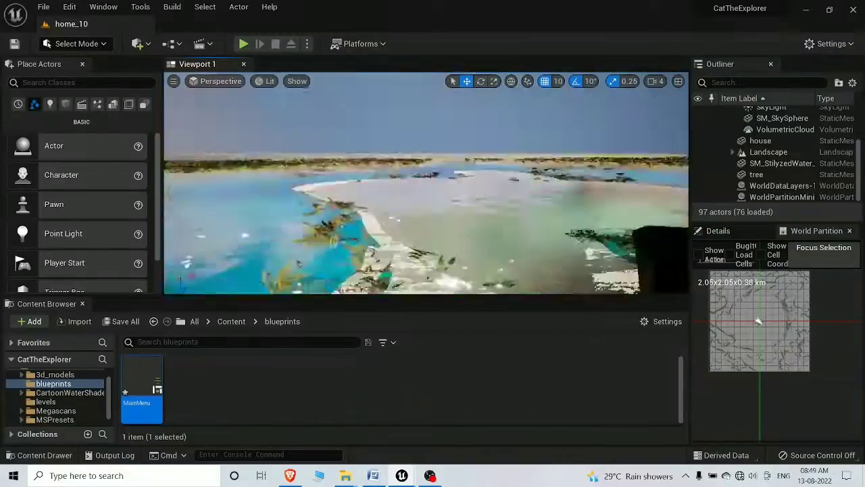
left_click(243, 43)
key("Escape")
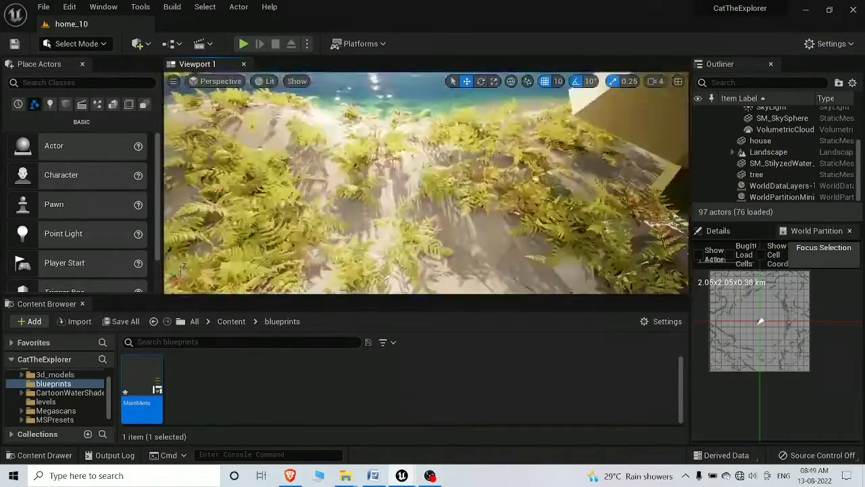
left_click(244, 43)
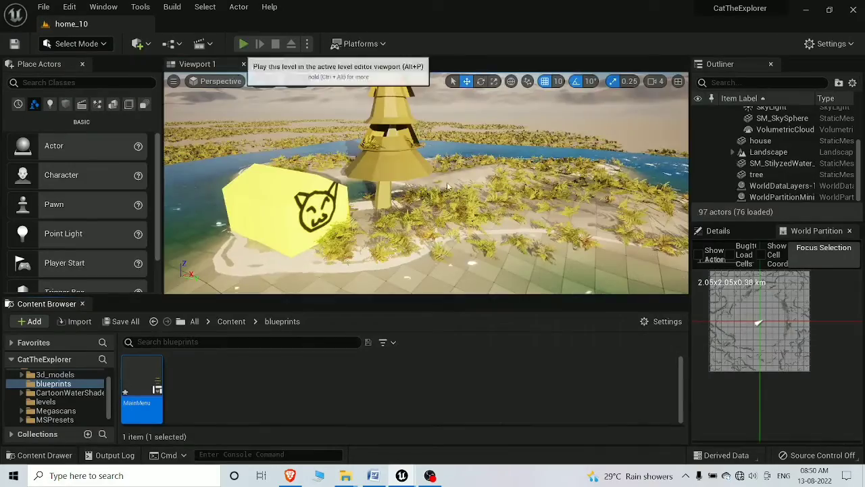
left_click(242, 41)
key("Escape")
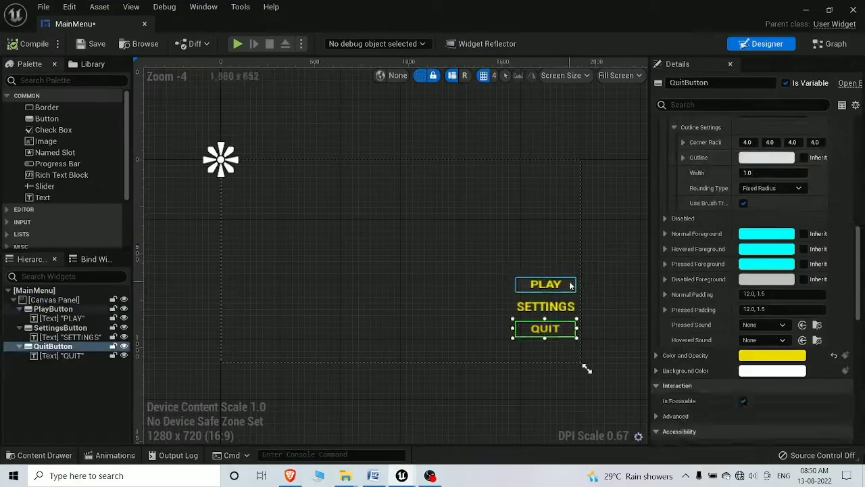
Recolour the PLAY, SETTINGS and QUIT button text black through Color and Opacity, and check it in a play session
left_click(570, 285)
scroll(757, 271, "down", 5)
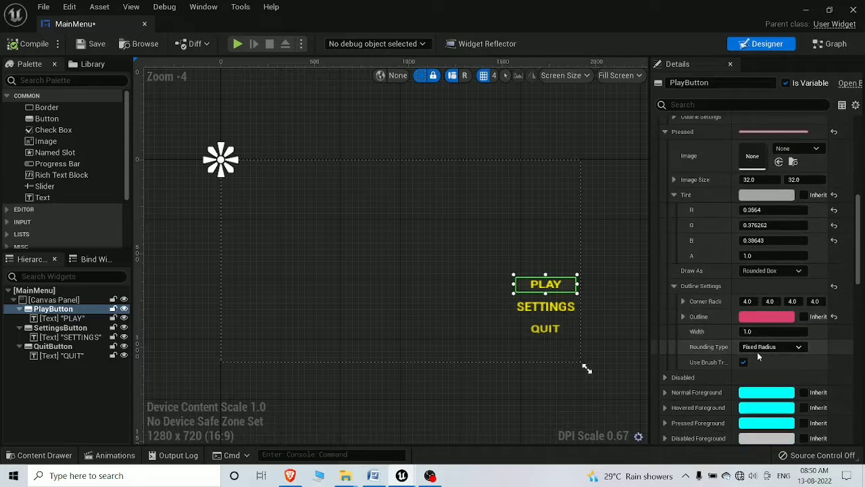
left_click(778, 225)
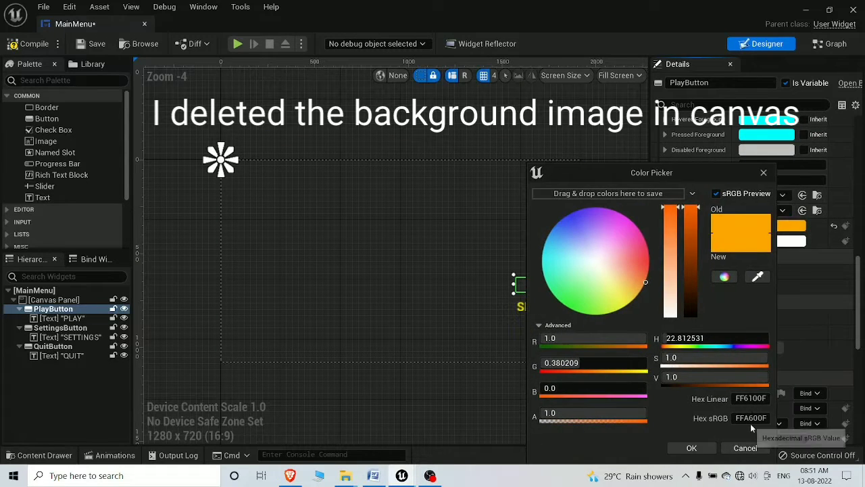
left_click(89, 329)
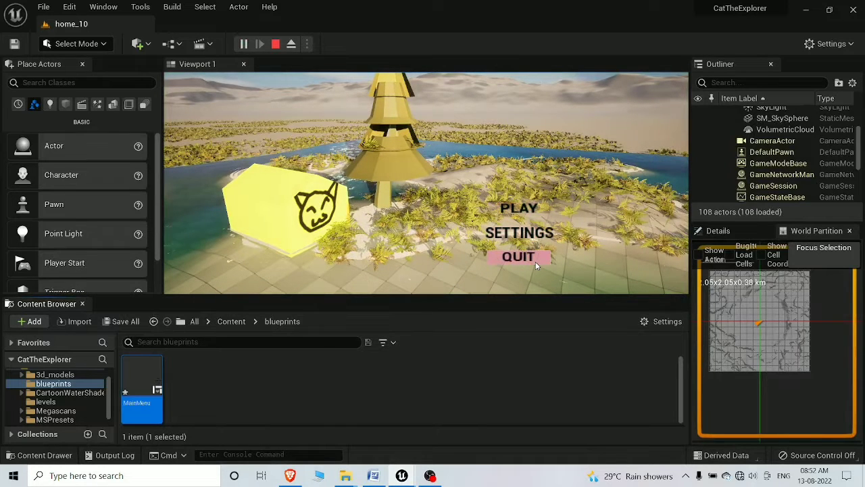
left_click(275, 44)
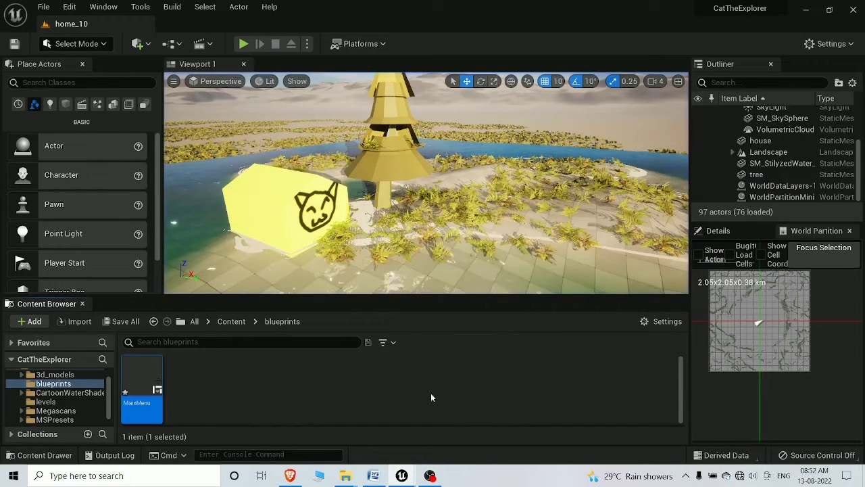
left_click(430, 476)
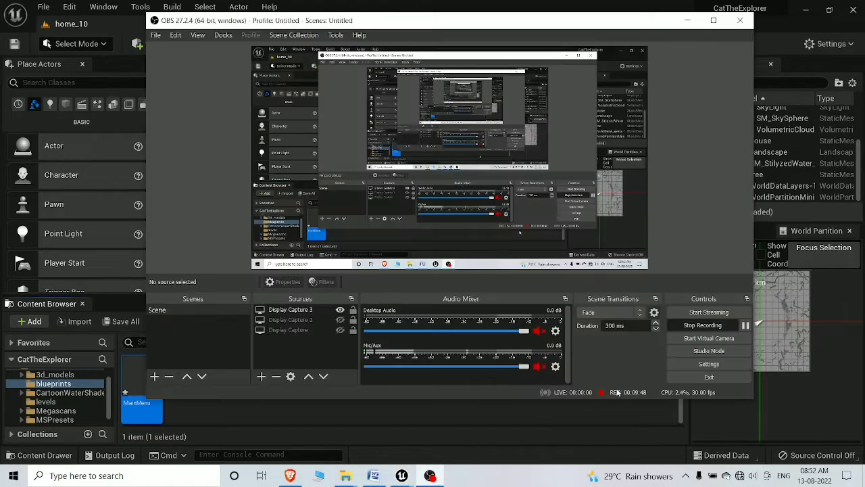
left_click(714, 327)
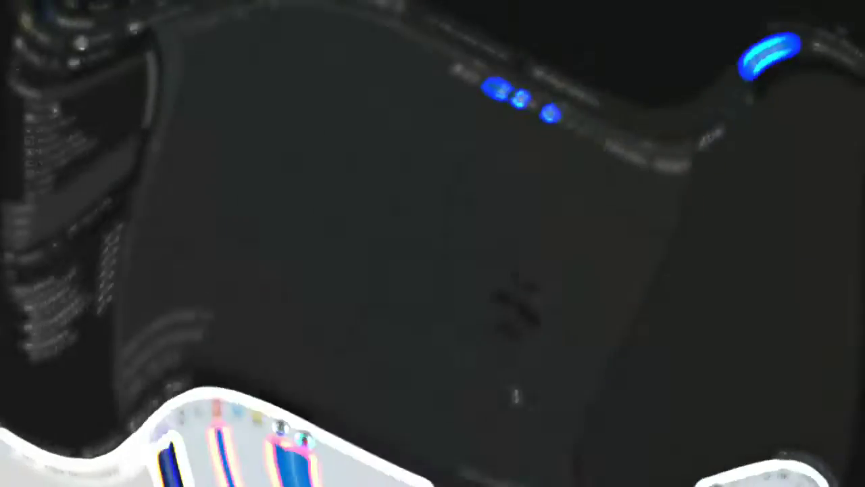
Add a Text block near the top of the MainMenu canvas and name it gameTitle
type("xt")
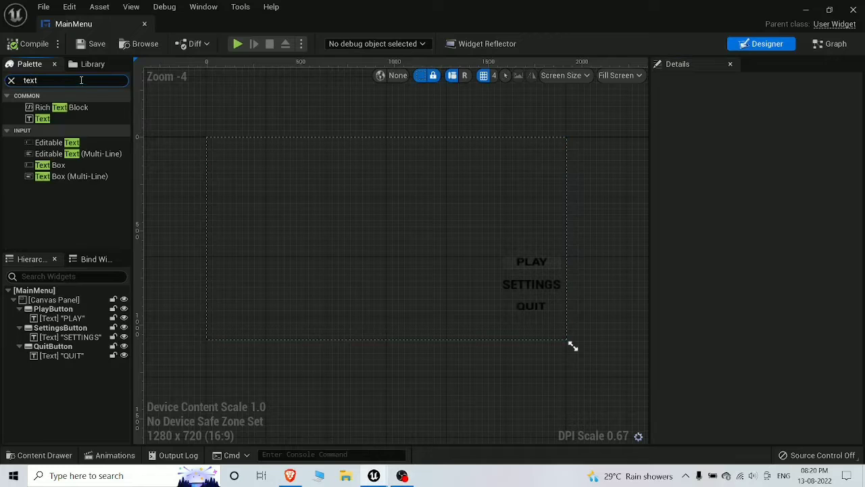
left_click_drag(49, 120, 351, 169)
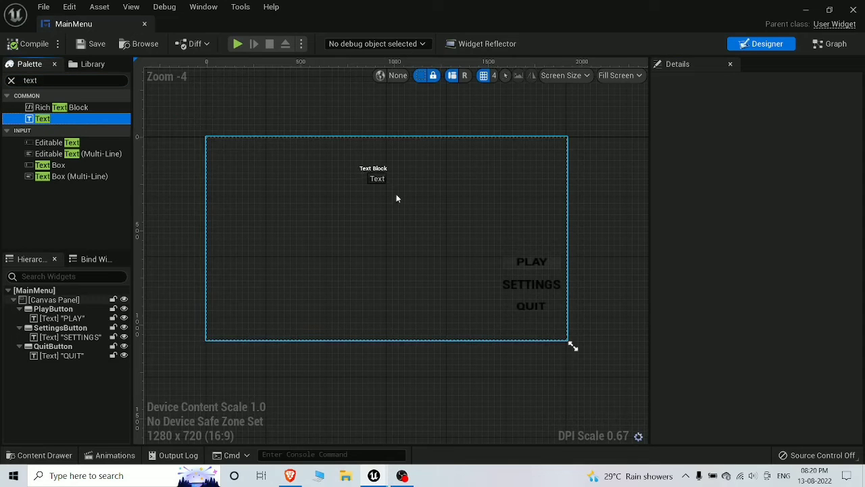
left_click_drag(397, 198, 393, 178)
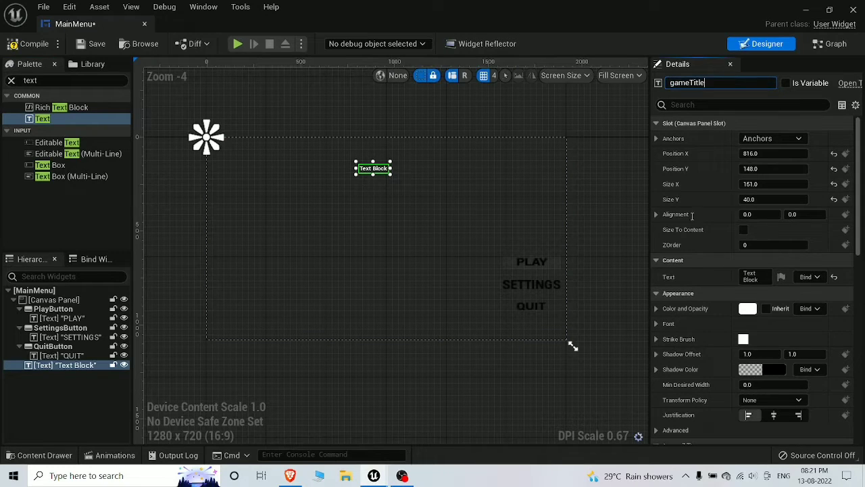
key("Return")
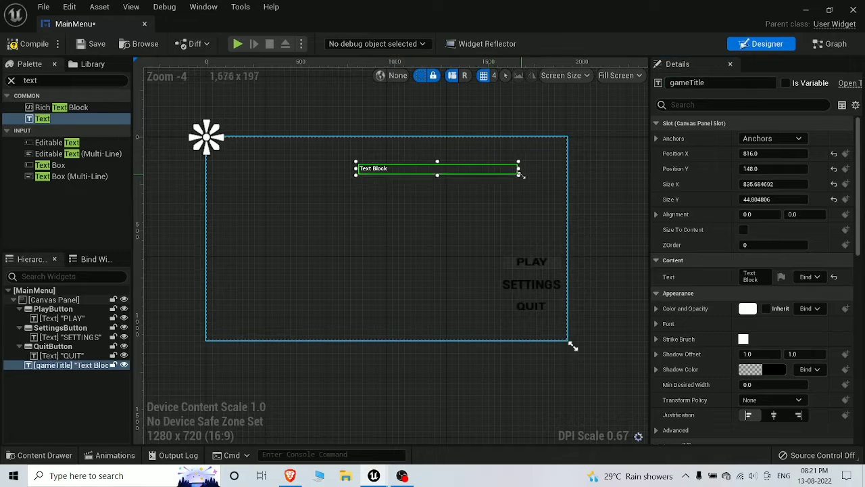
Enlarge the gameTitle box across most of the canvas width and set its text to CAT THE EXPLORER
left_click_drag(316, 157, 234, 150)
scroll(749, 258, "down", 5)
scroll(758, 203, "up", 2)
left_click(760, 171)
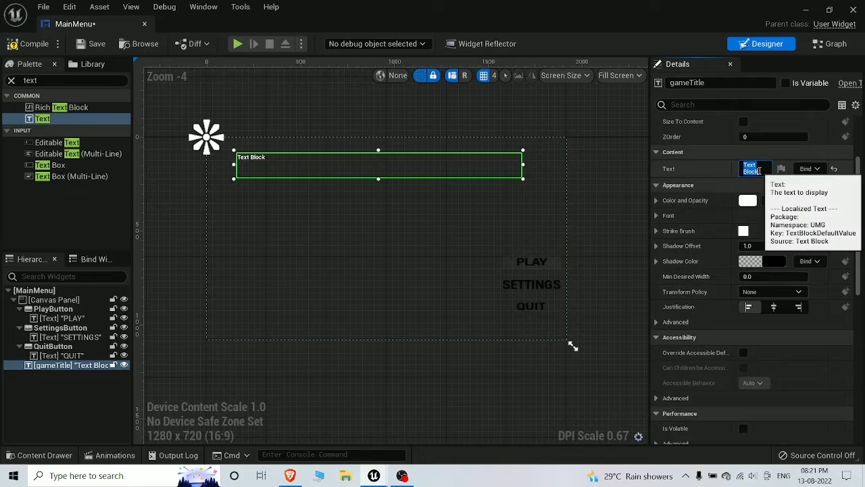
type("CAT TH")
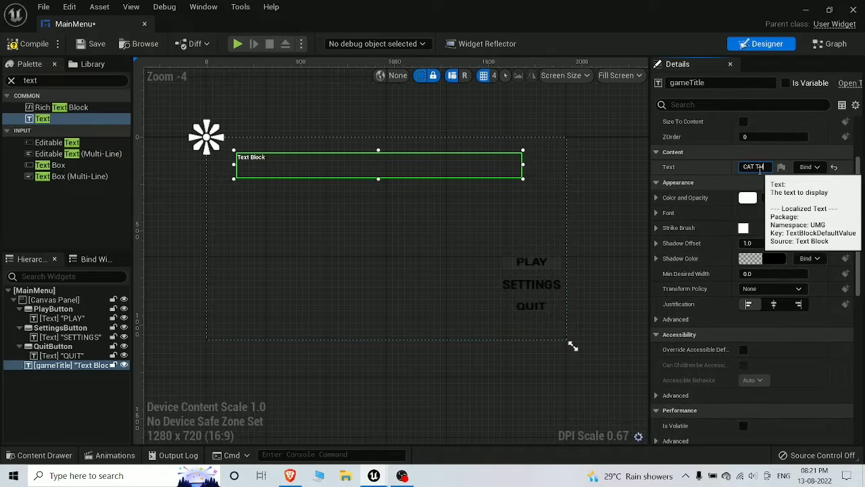
type("E EXPLOERER")
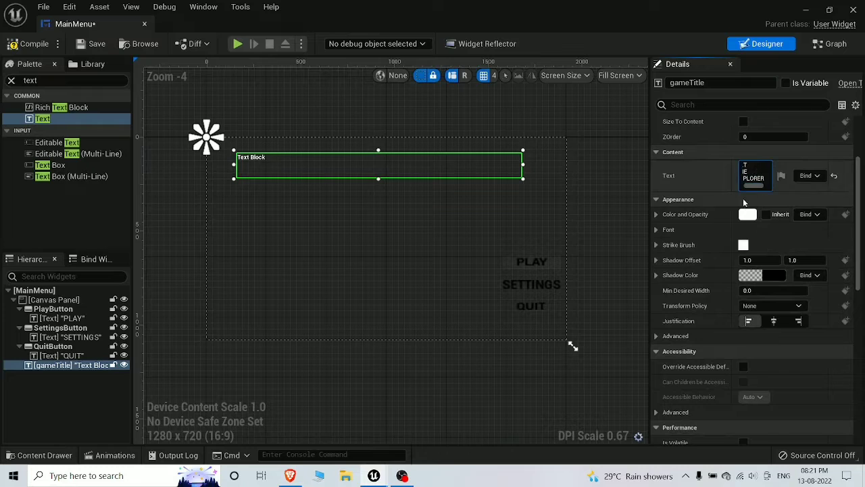
key("Return")
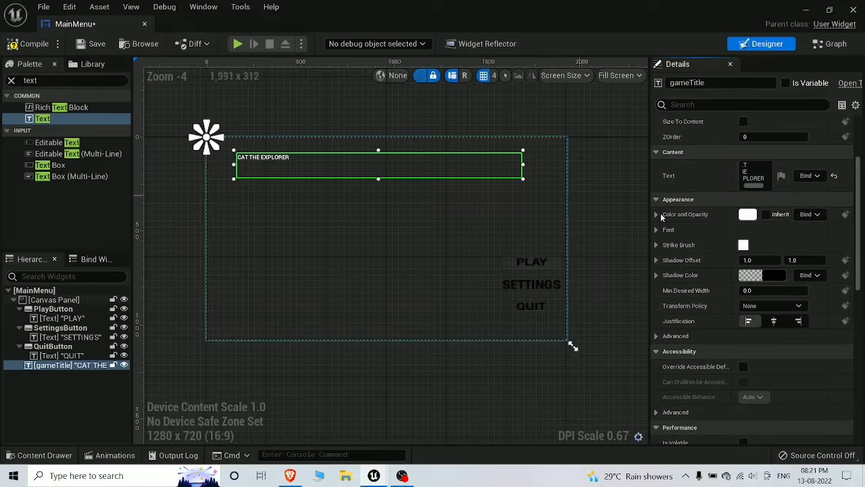
Set gameTitle's Color and Opacity to a bright yellow with saturation about 0.86 and value 0.9375
scroll(746, 247, "down", 1)
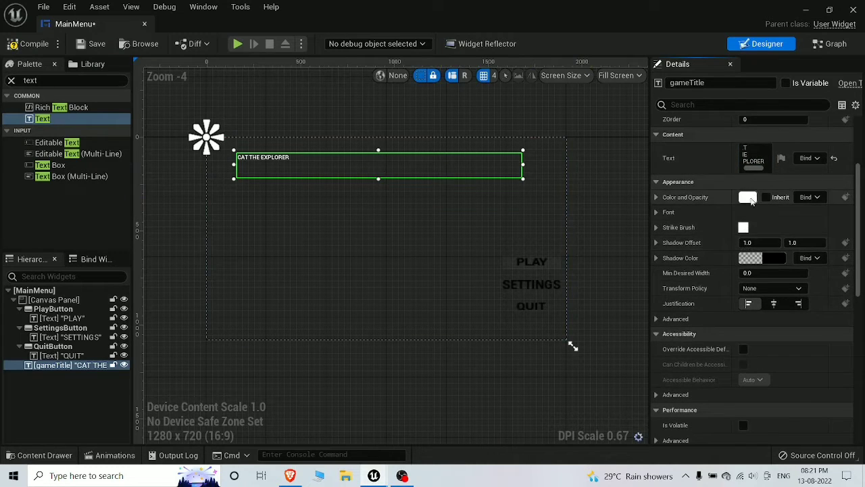
left_click(748, 197)
left_click_drag(665, 233, 665, 338)
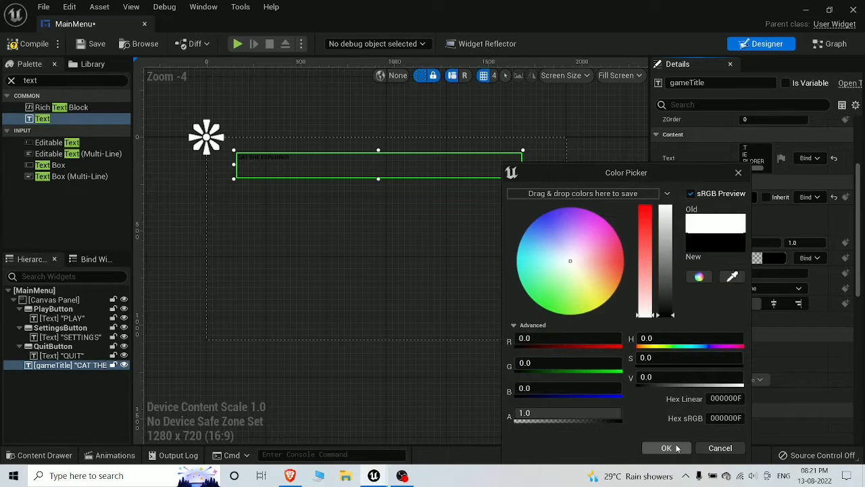
left_click(594, 304)
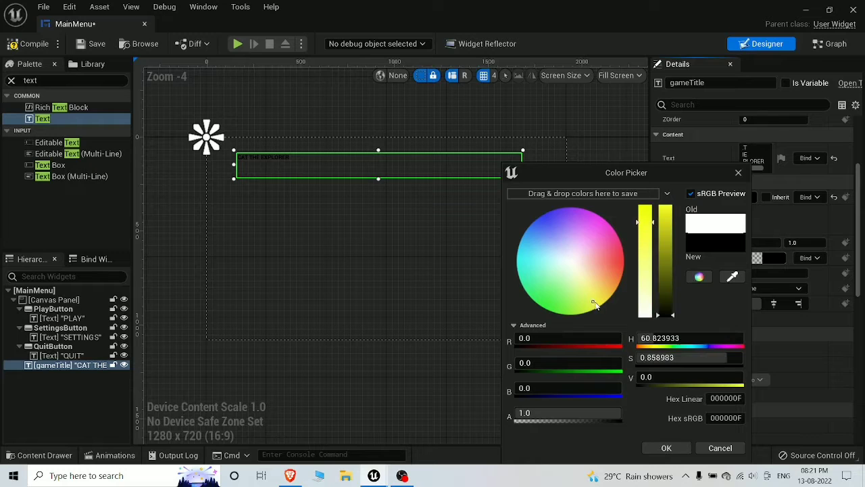
left_click_drag(666, 276, 675, 210)
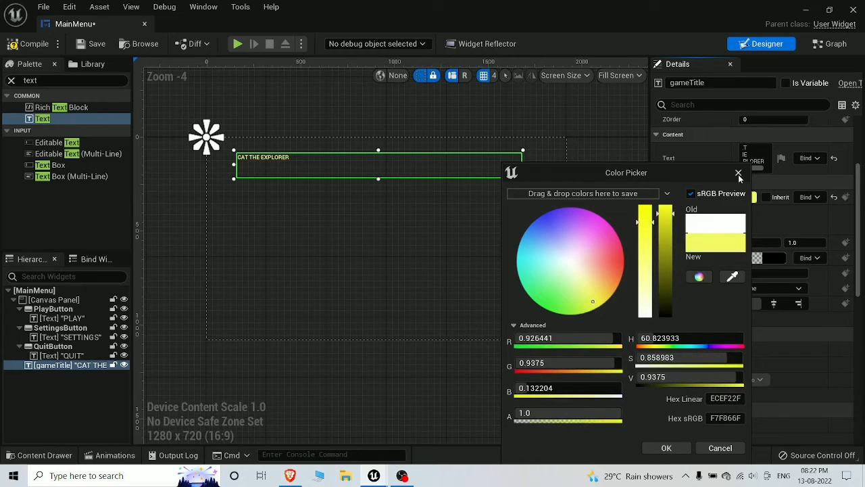
left_click(666, 449)
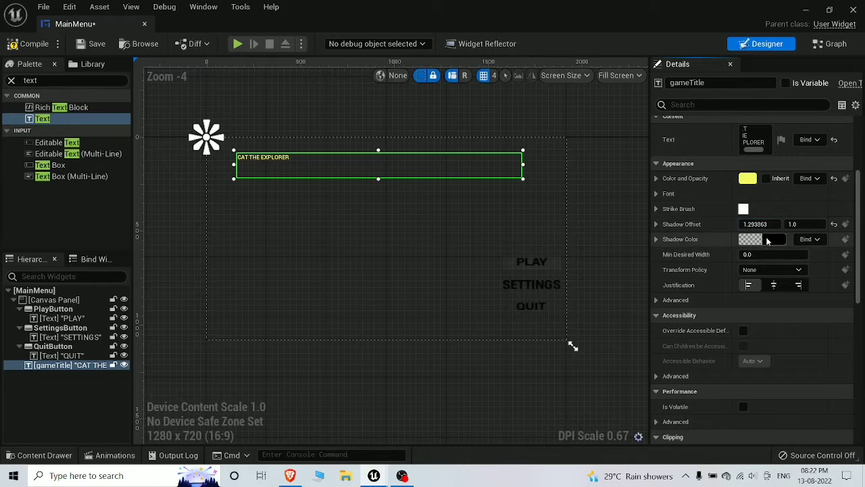
Set gameTitle's Shadow Color to a muted yellow with zero alpha
left_click(752, 240)
left_click(613, 293)
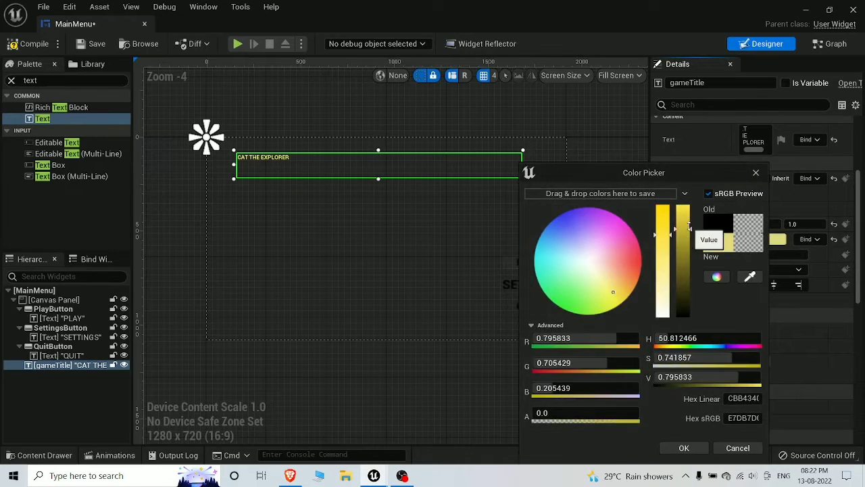
left_click(683, 447)
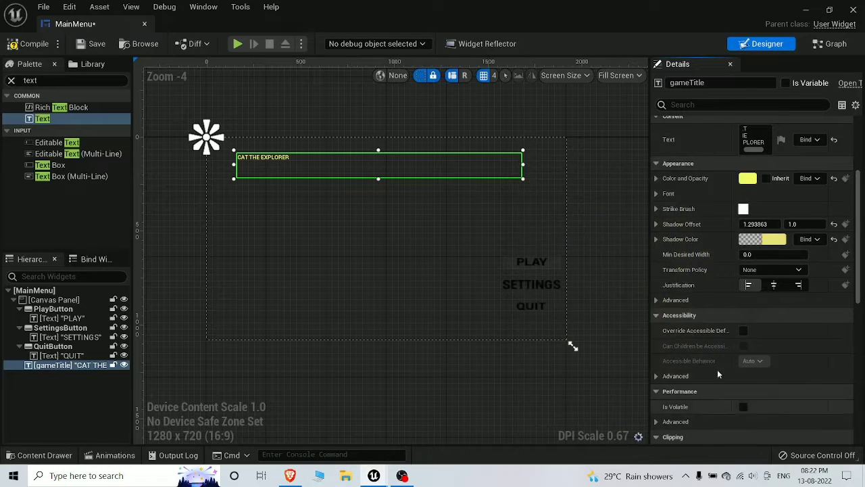
Slant gameTitle by setting its Render Transform horizontal Shear to -16, leaving out the trial Scale change
scroll(740, 263, "down", 9)
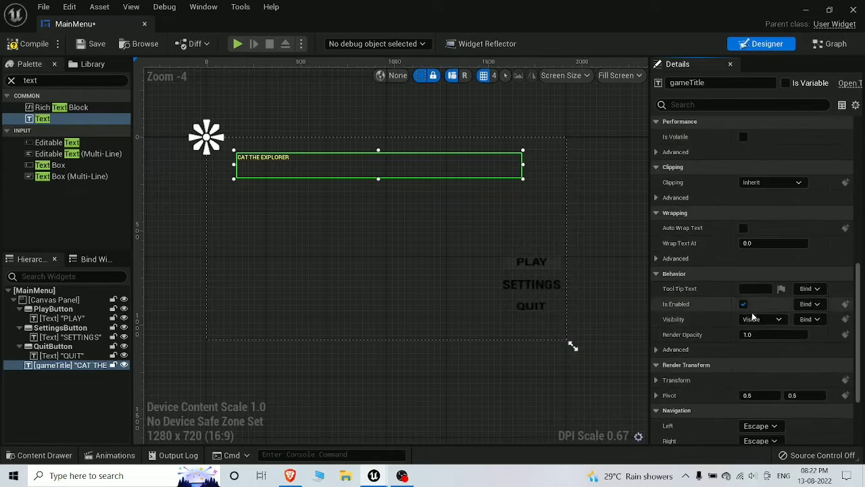
left_click(660, 327)
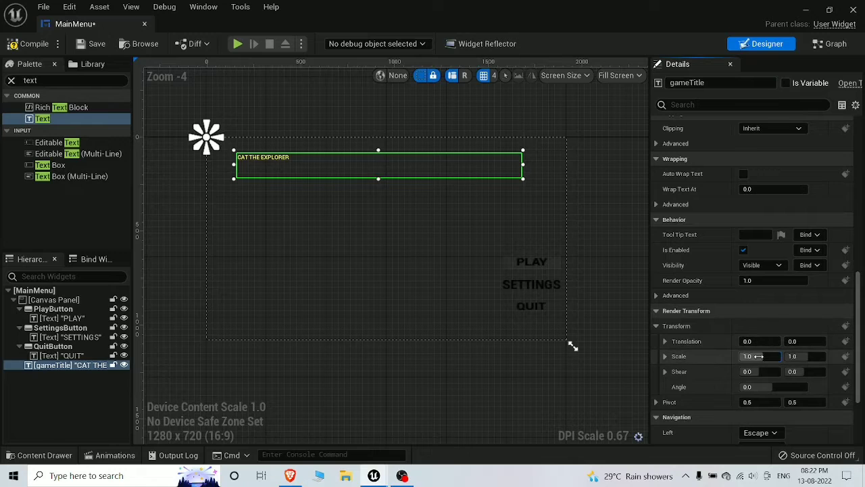
key("ctrl+z")
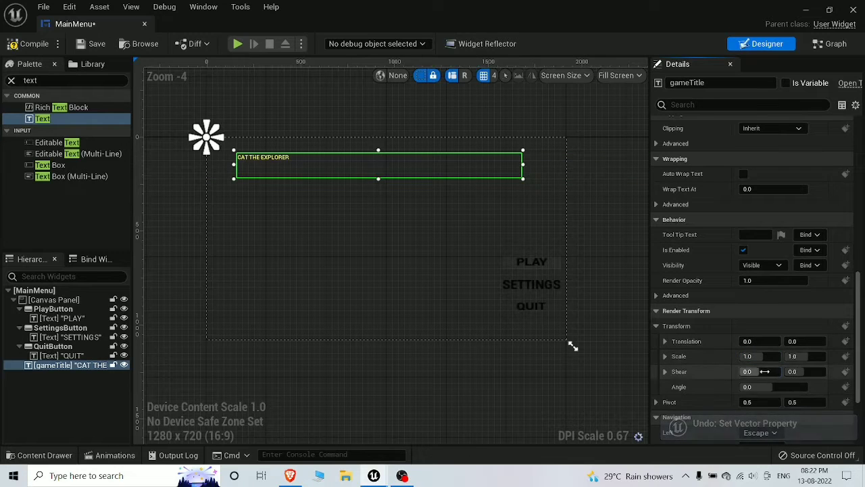
mouse_move(755, 371)
left_mouse_down()
mouse_move(777, 371)
mouse_move(744, 372)
left_mouse_up()
key("ctrl+z")
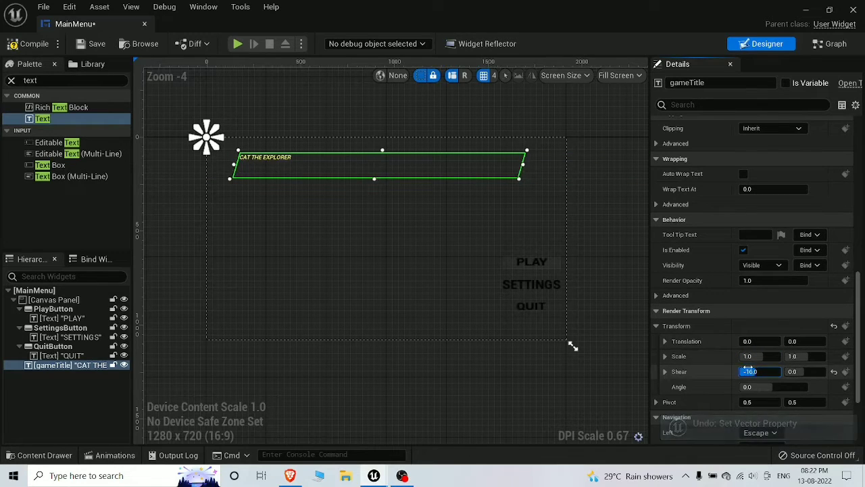
scroll(744, 371, "up", 1)
scroll(739, 394, "down", 4)
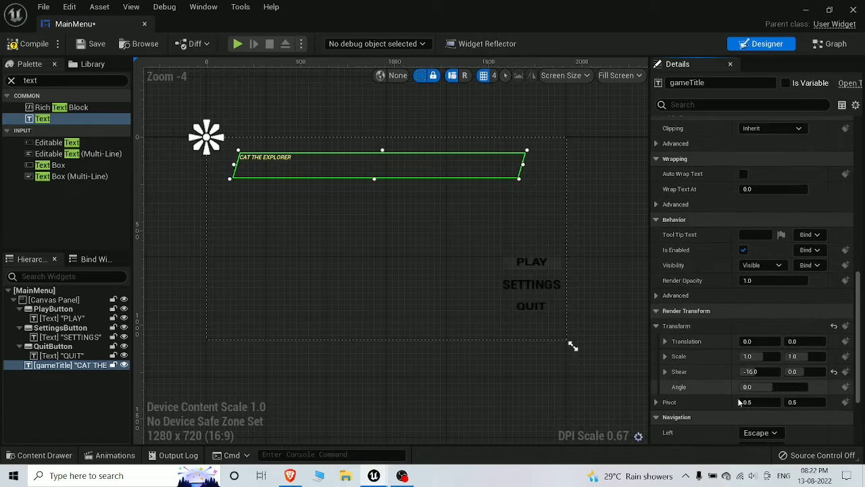
Set gameTitle's font size to 126 and enlarge its box to fit the whole title
scroll(746, 359, "up", 3)
scroll(746, 359, "up", 5)
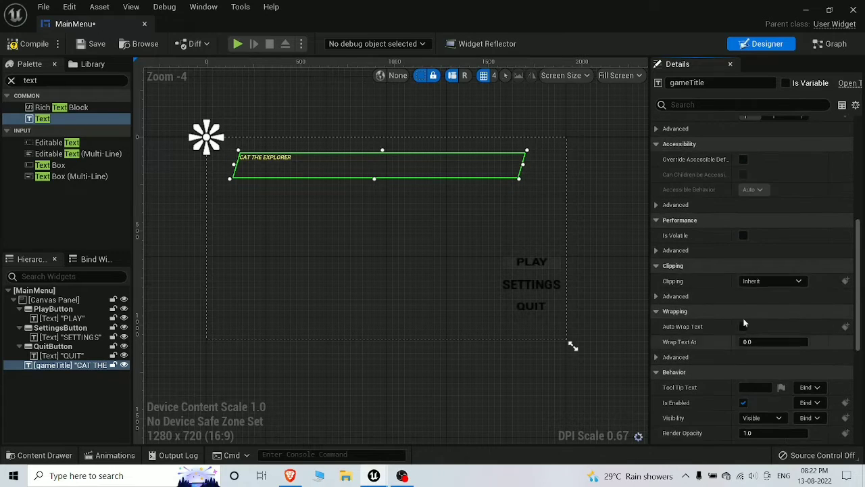
scroll(725, 284, "up", 3)
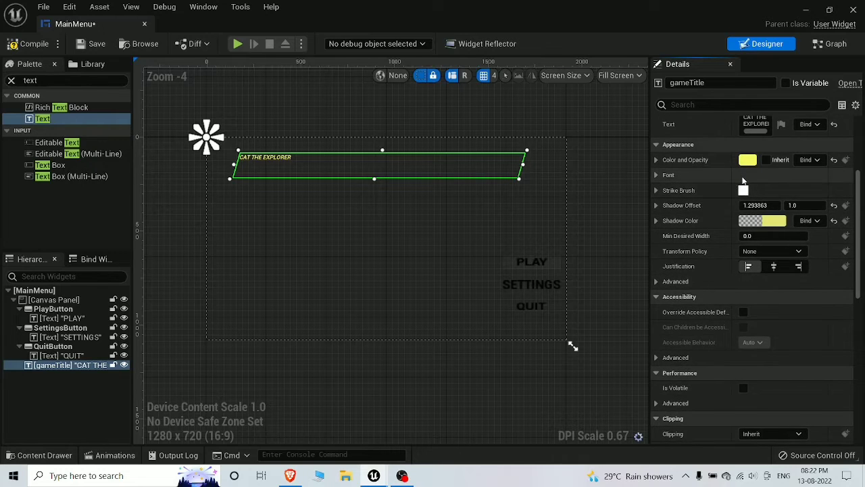
left_click(669, 175)
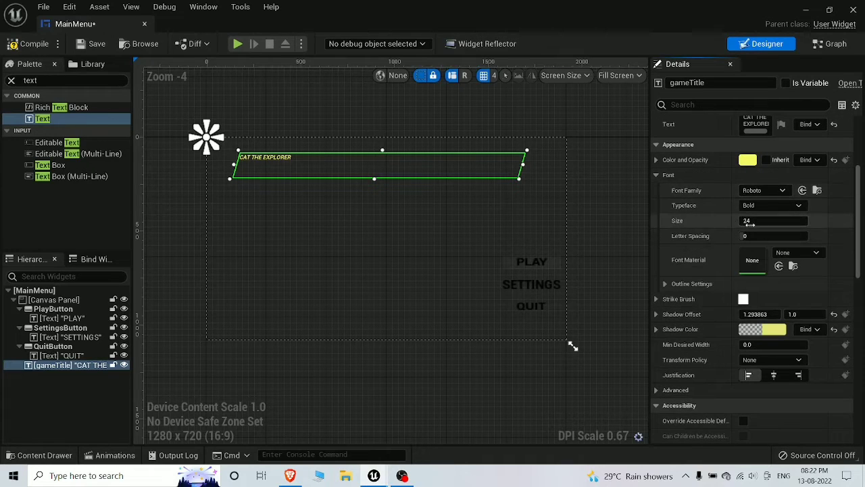
left_click_drag(750, 224, 789, 224)
left_click_drag(520, 180, 525, 190)
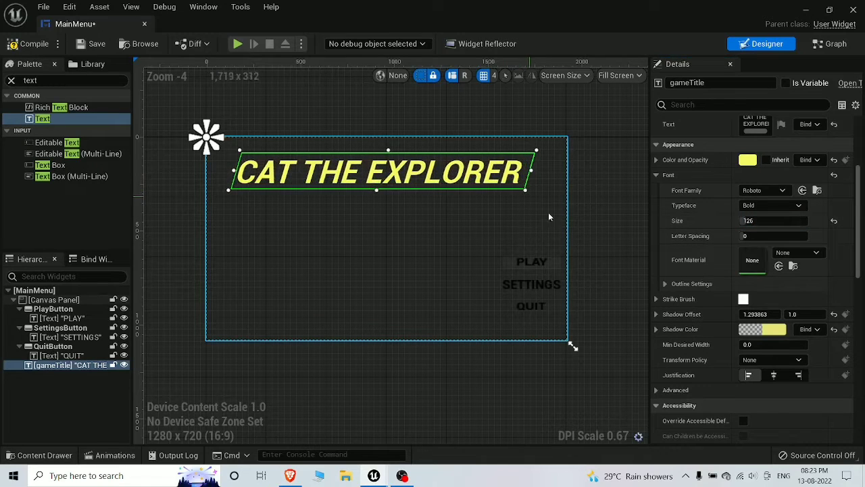
left_click(744, 302)
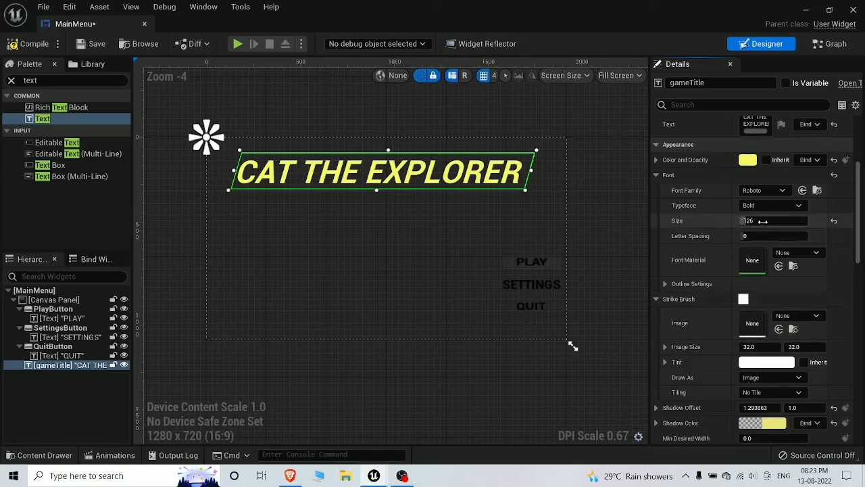
left_click(763, 190)
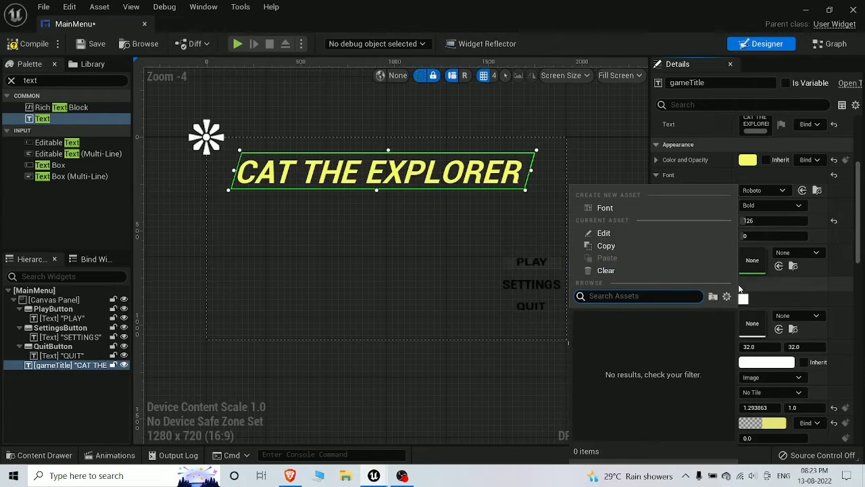
left_click(762, 196)
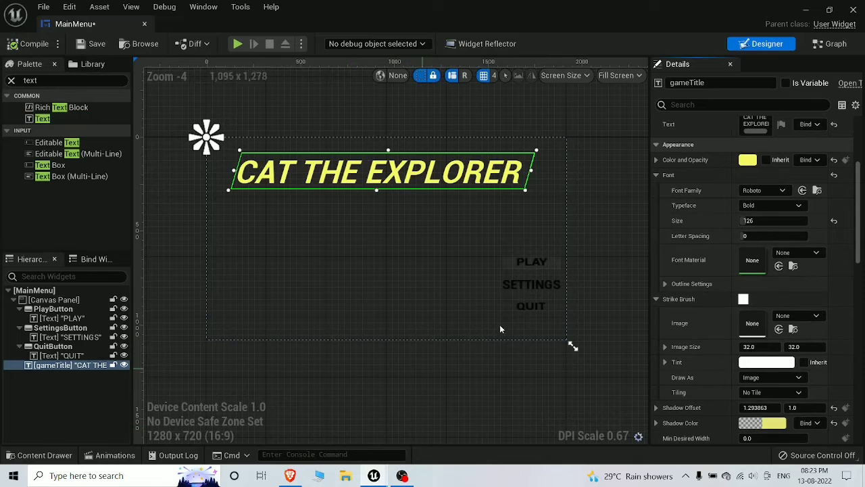
Return to the home_10 level and play it in the viewport to check the CAT THE EXPLORER title
left_click(806, 10)
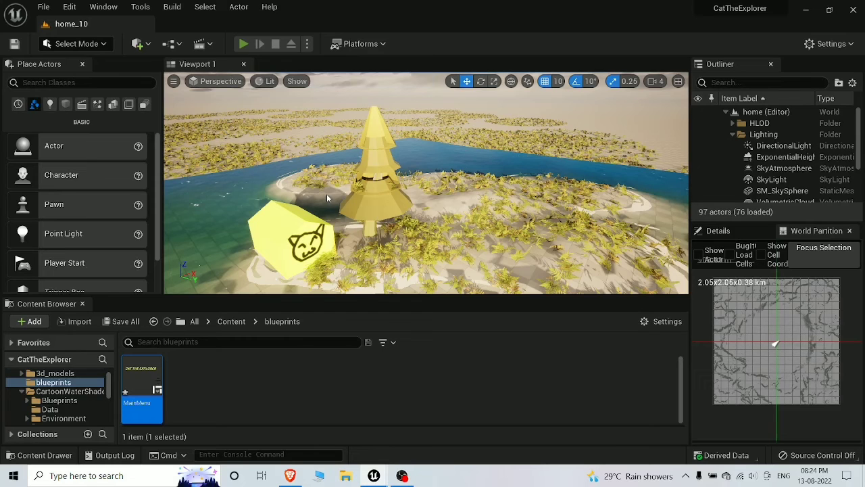
key("alt+p")
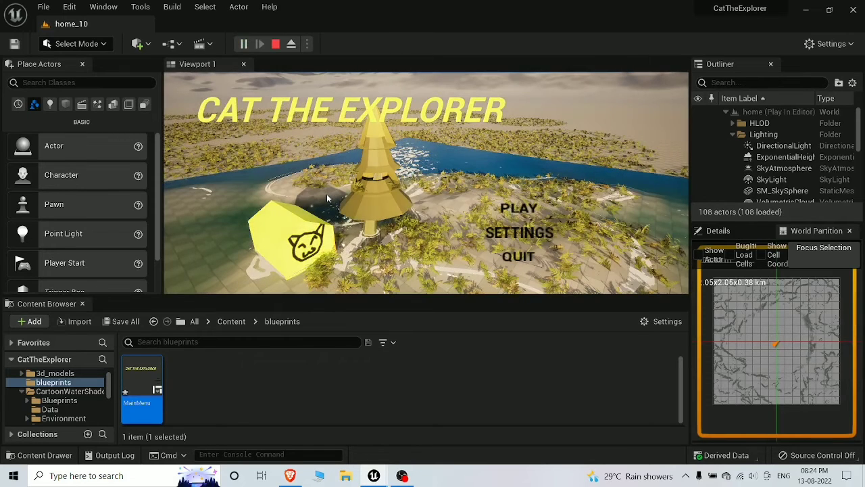